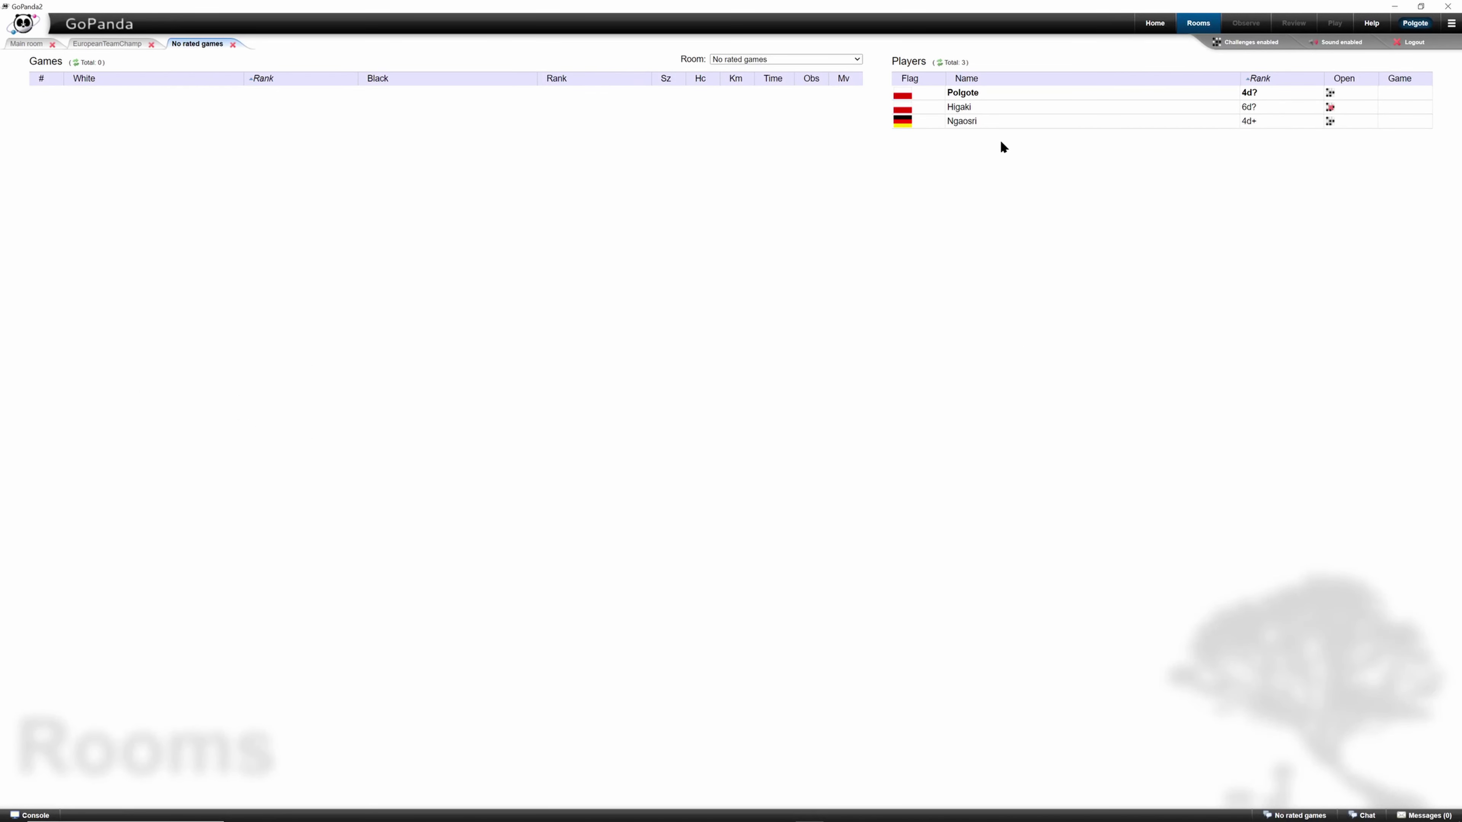
Step: Try challenging Higaki with default settings, then dismiss the not-accepting-games notice
click(970, 107)
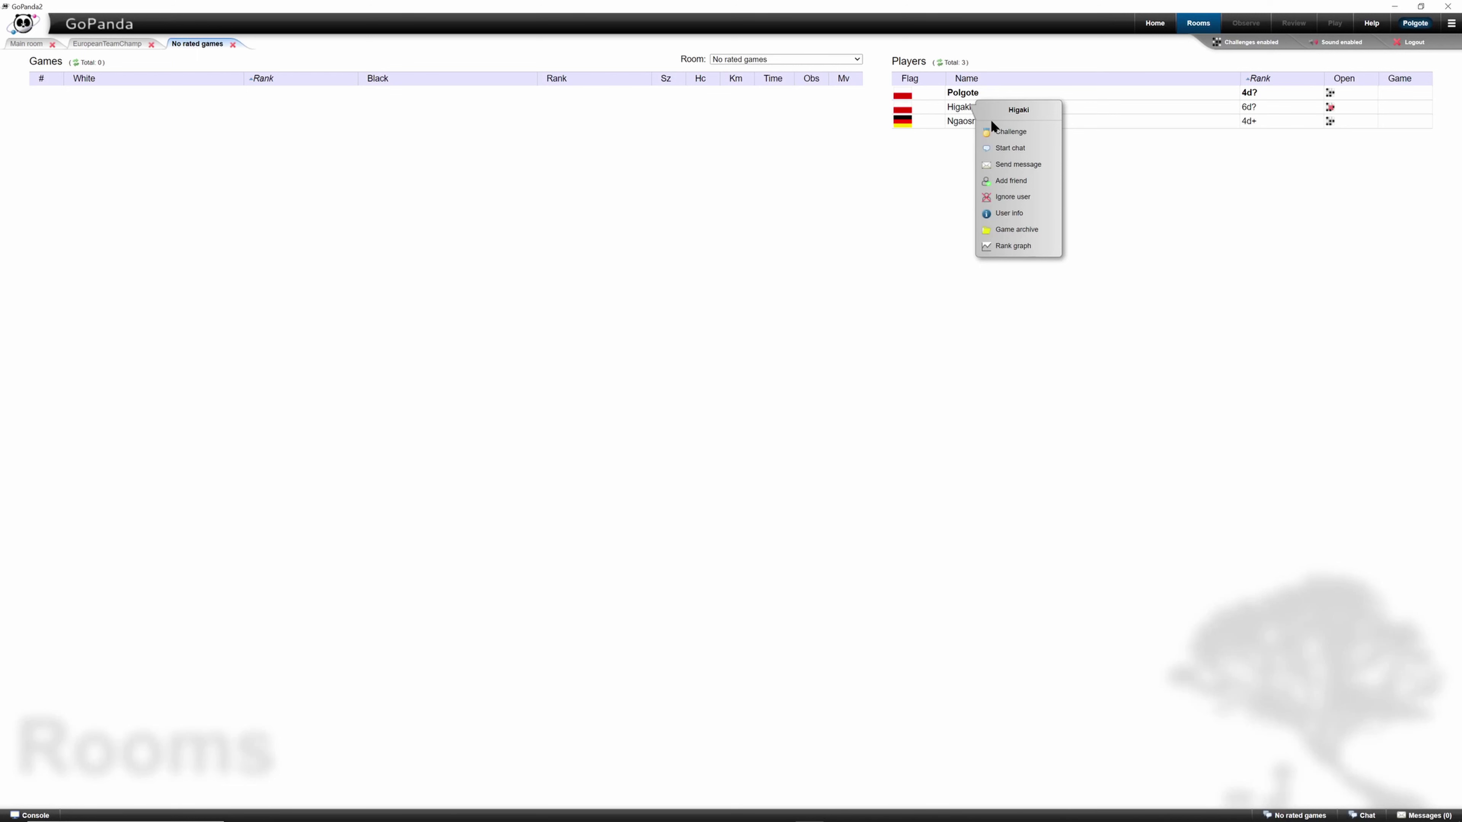
click(1030, 134)
click(685, 489)
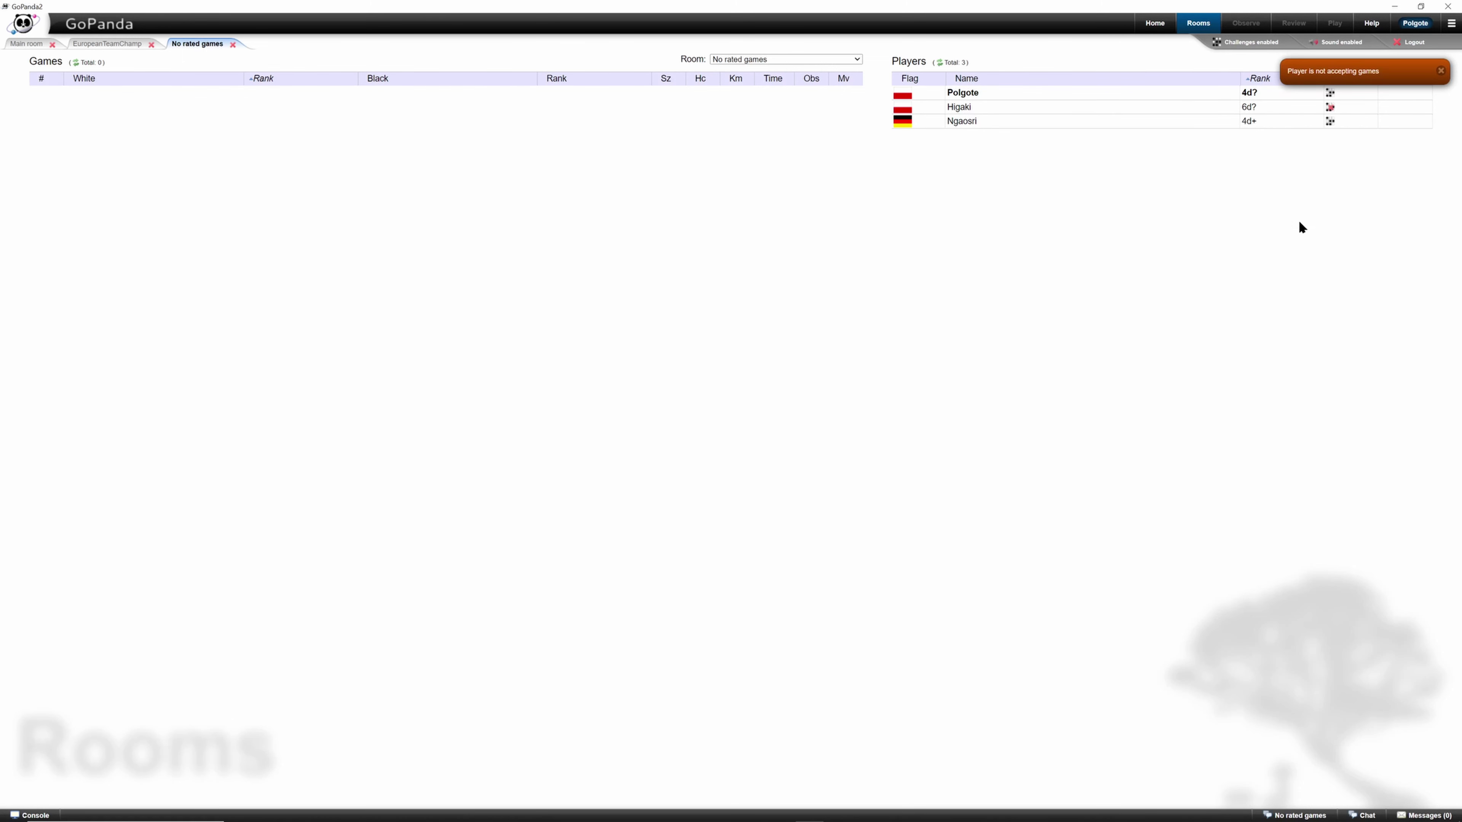
click(1441, 70)
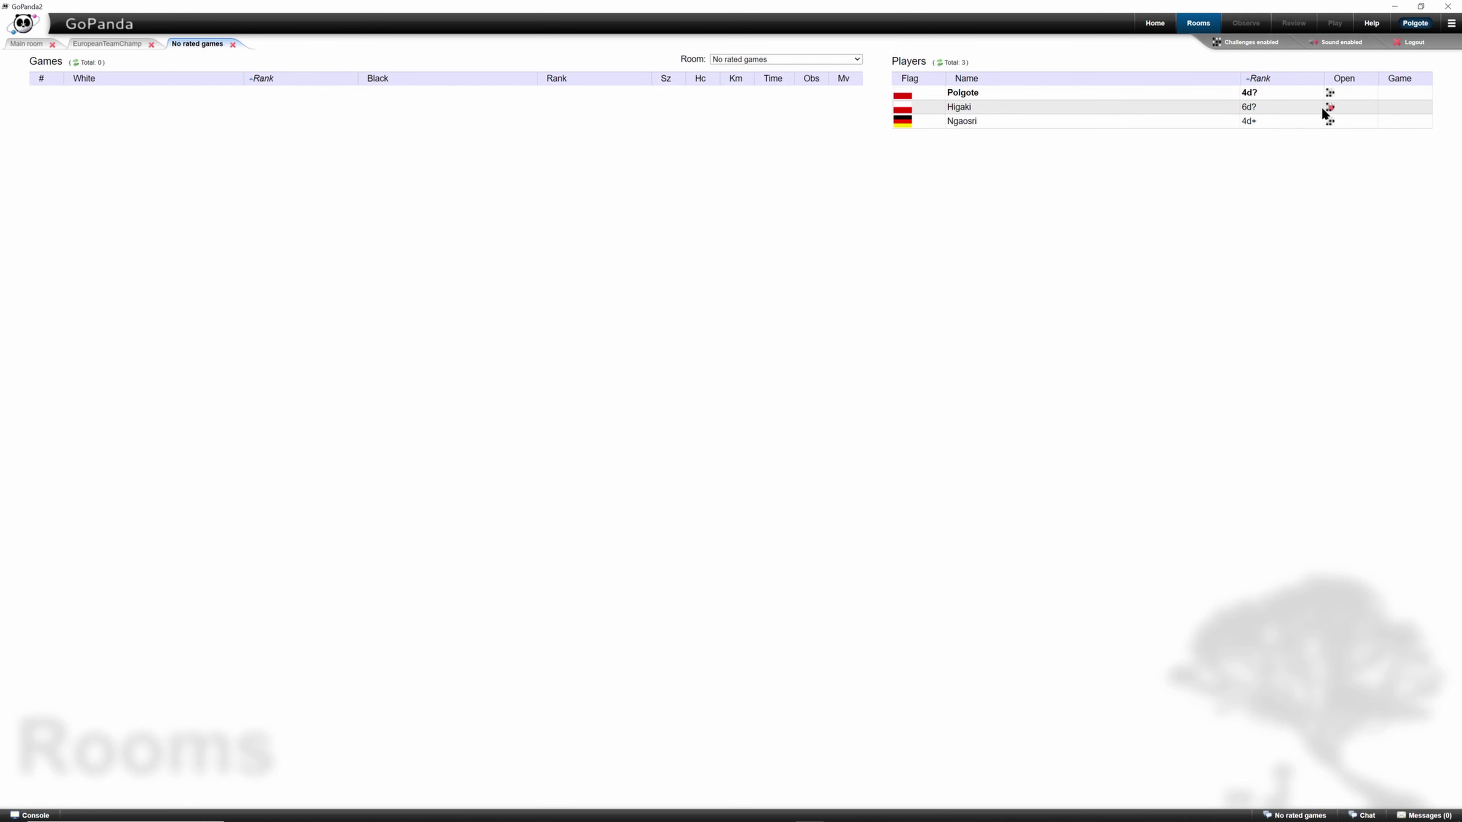
Step: Turn incoming challenges off and back on, reloading the players list each time
click(1235, 45)
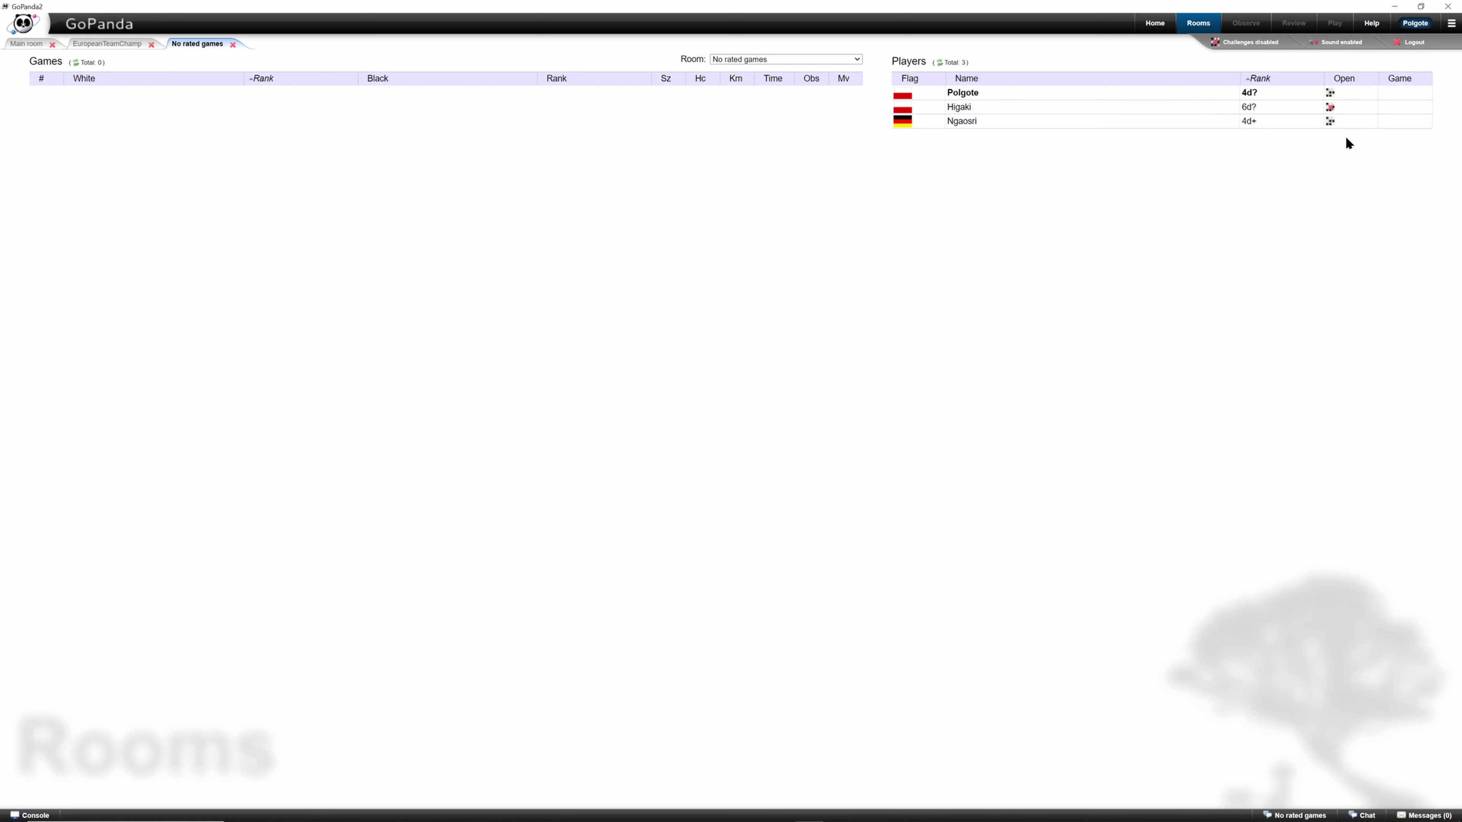
click(939, 63)
click(1249, 44)
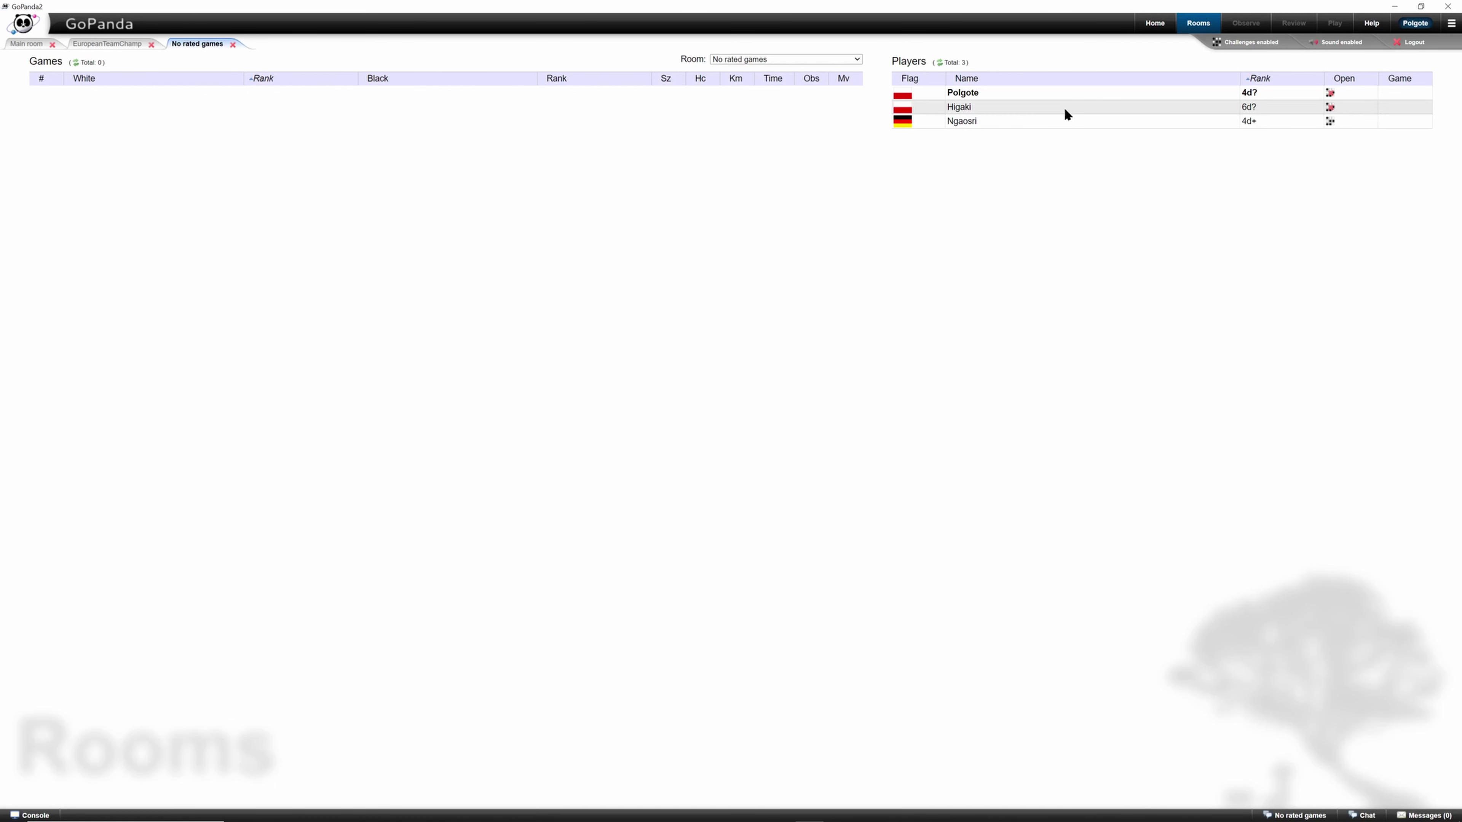
click(939, 63)
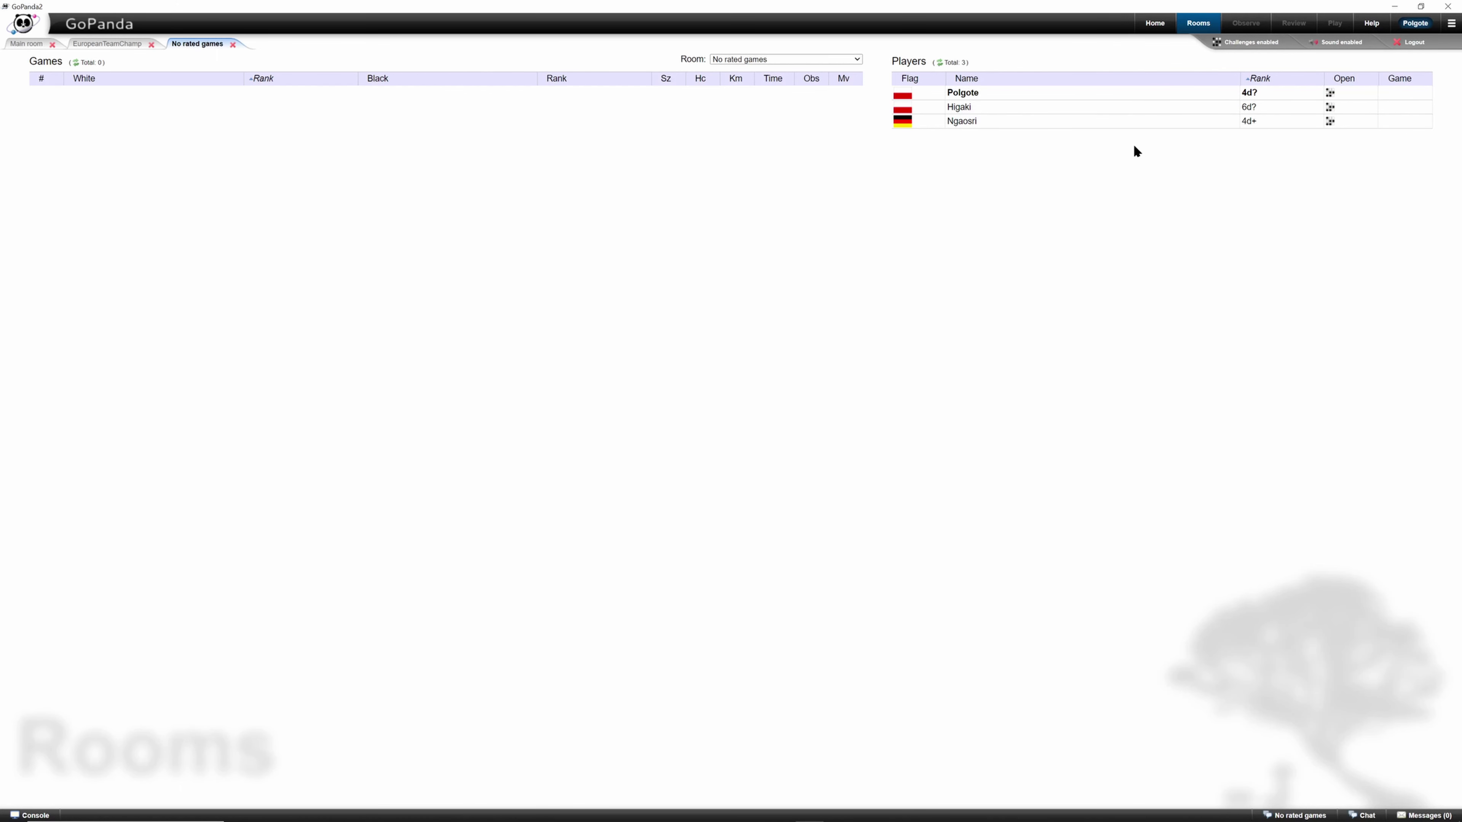
Step: Start a new challenge to Higaki, keeping 19x19 board, Nigiri and no handicap
right_click(965, 111)
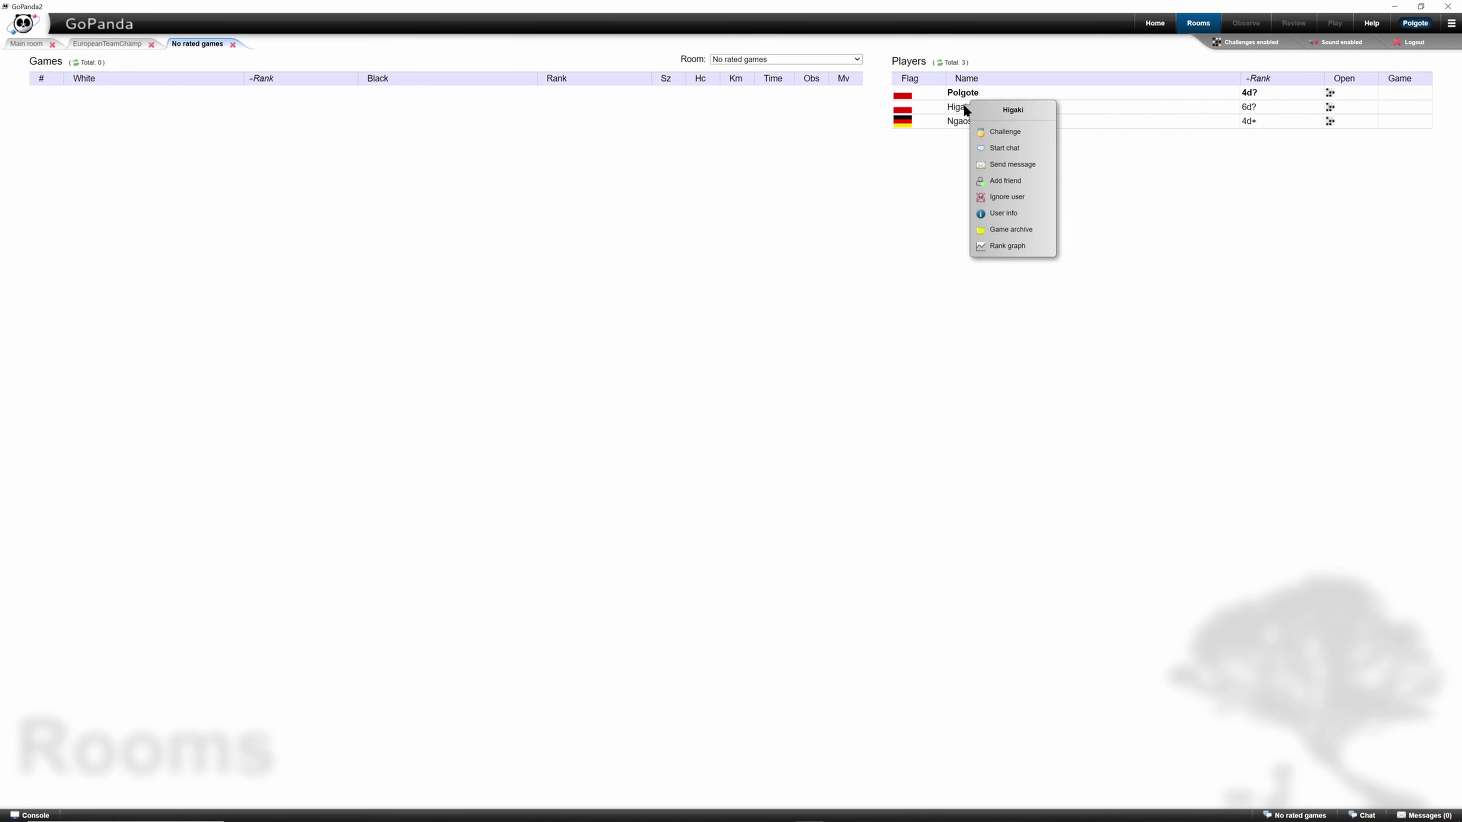
click(1014, 132)
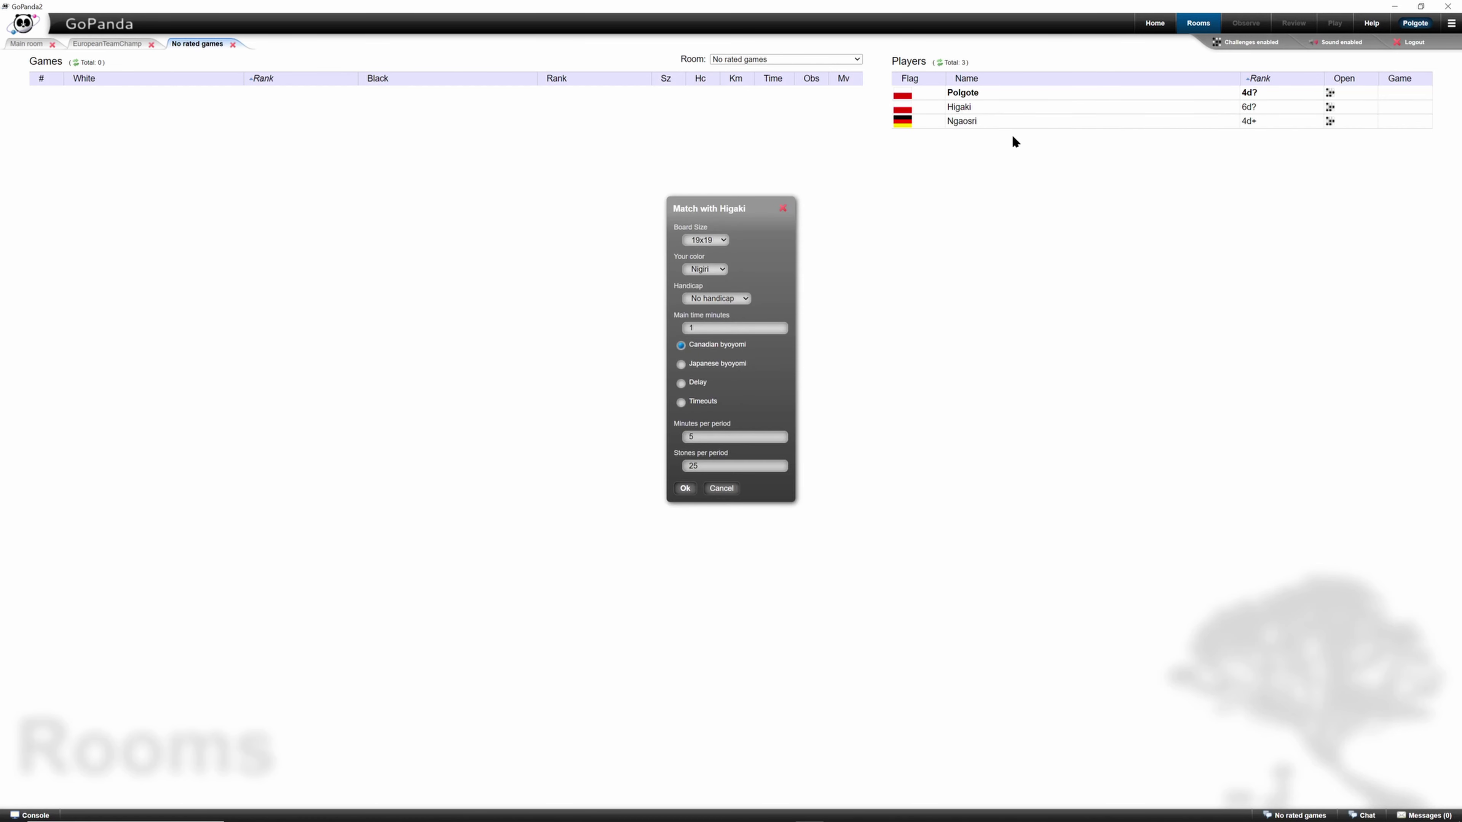
click(721, 240)
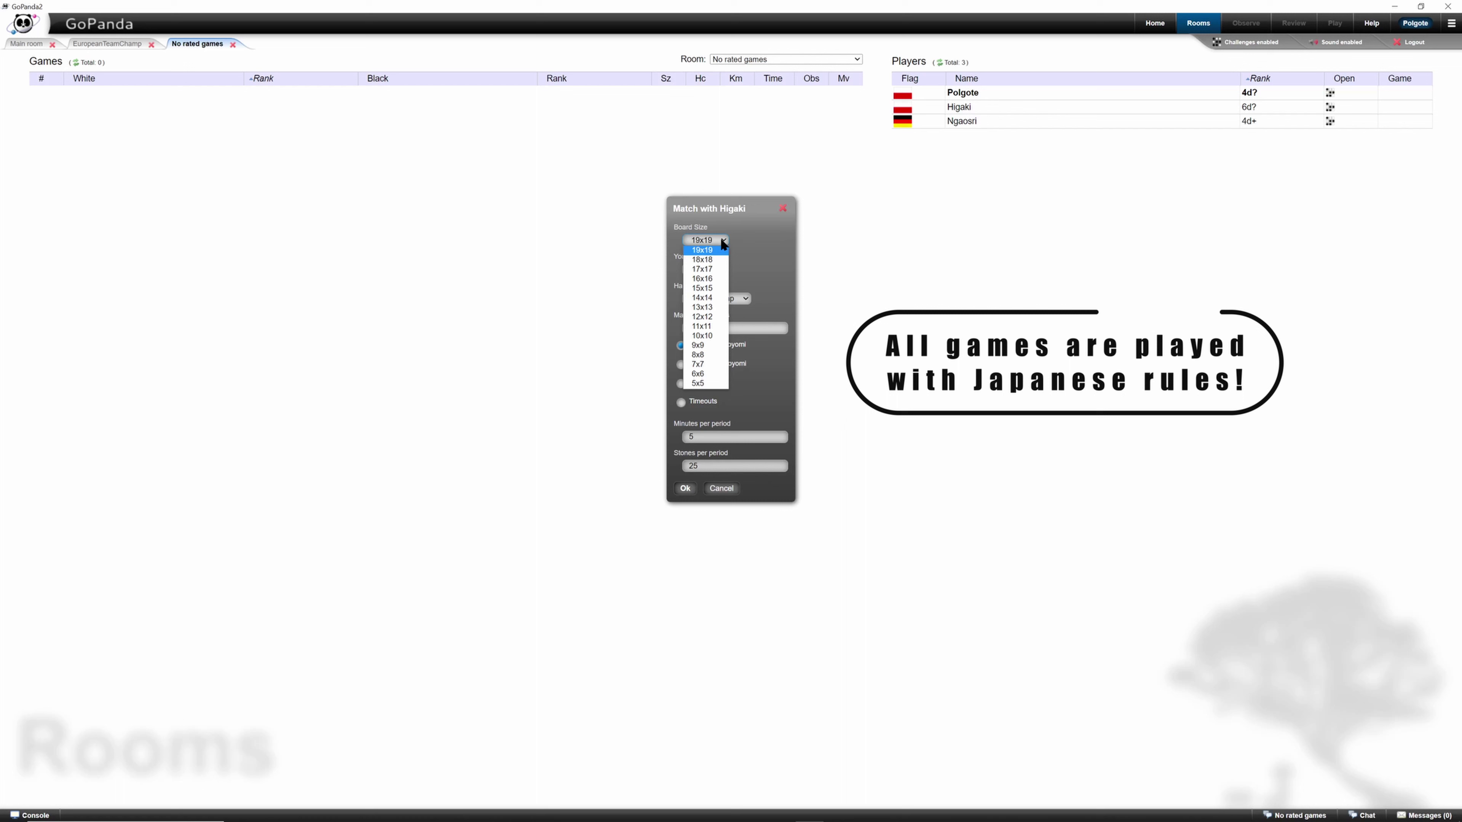
click(721, 239)
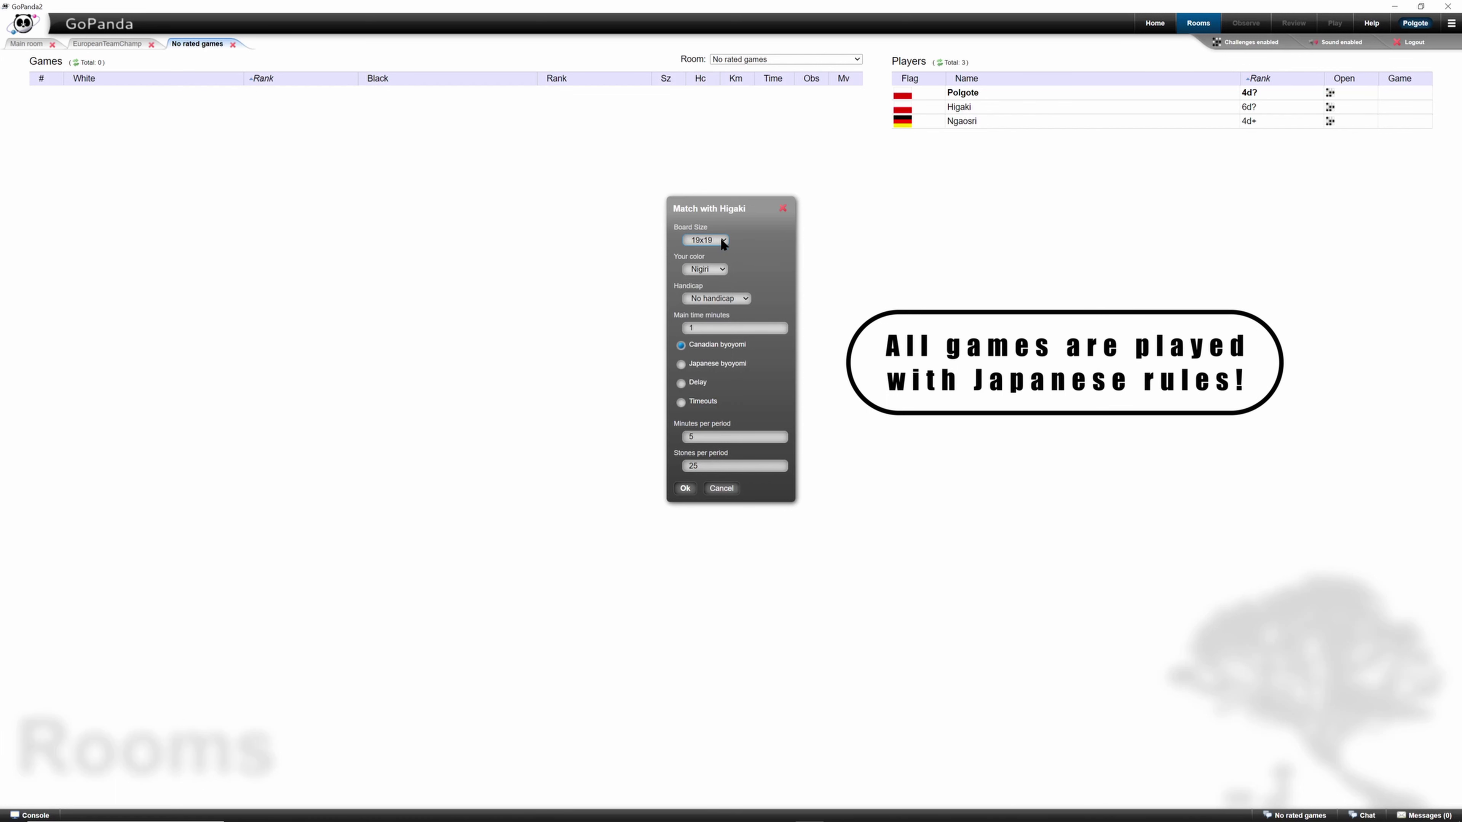
click(717, 267)
click(743, 298)
click(778, 269)
Step: Set timing to Japanese byoyomi and send the challenge to Higaki
click(700, 368)
click(697, 383)
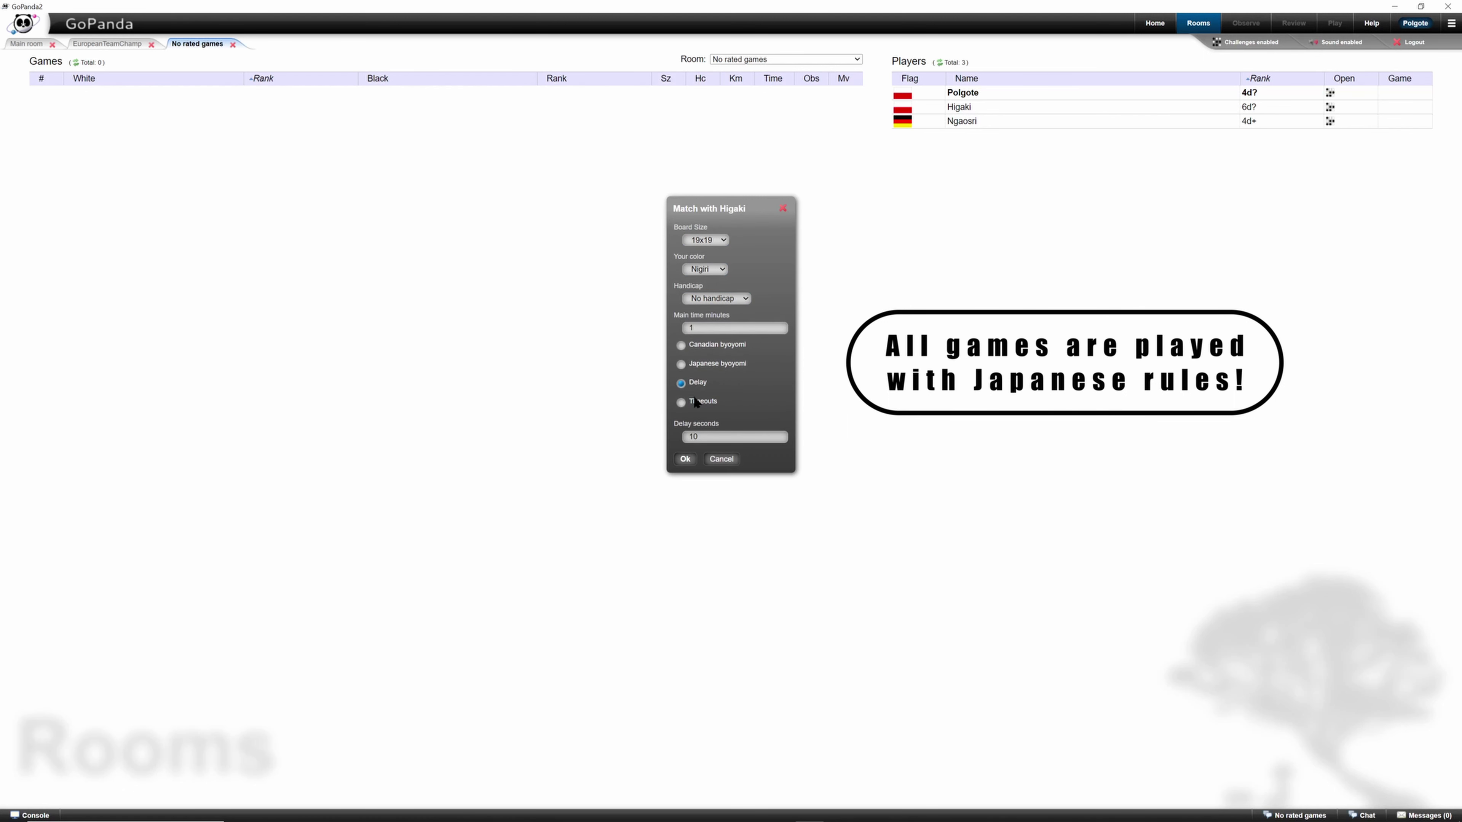
click(696, 405)
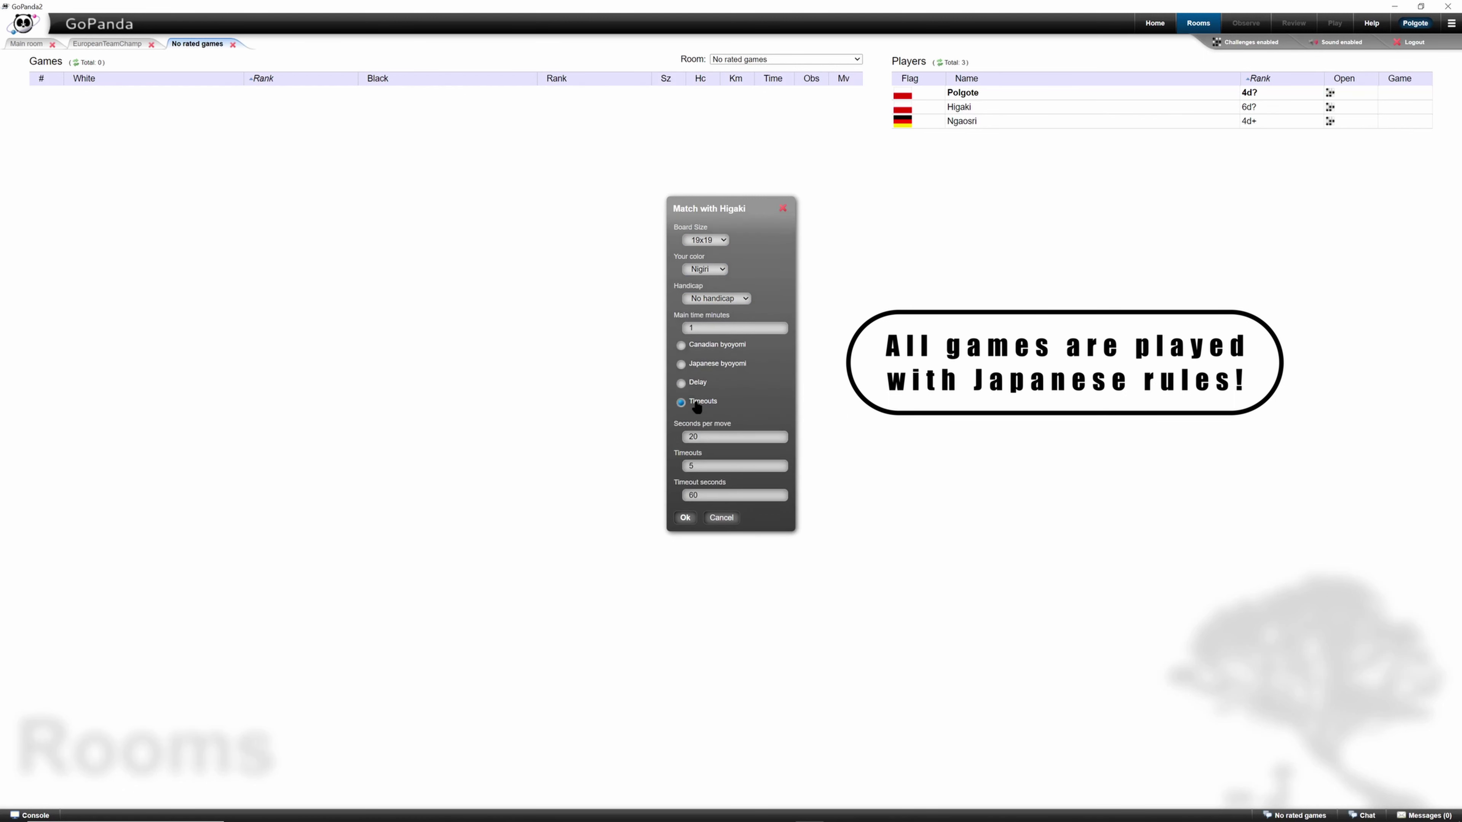
click(715, 364)
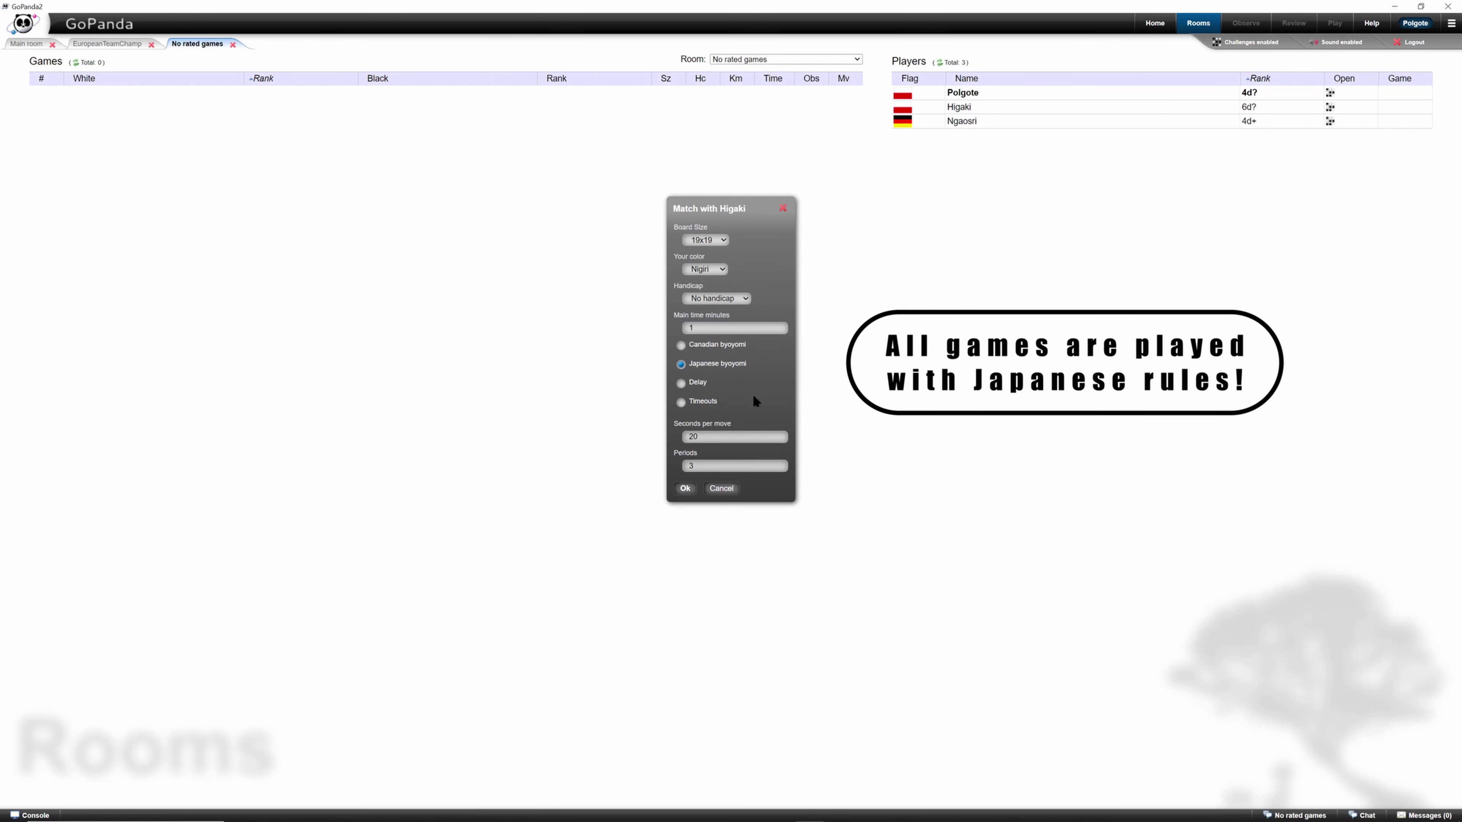
click(685, 489)
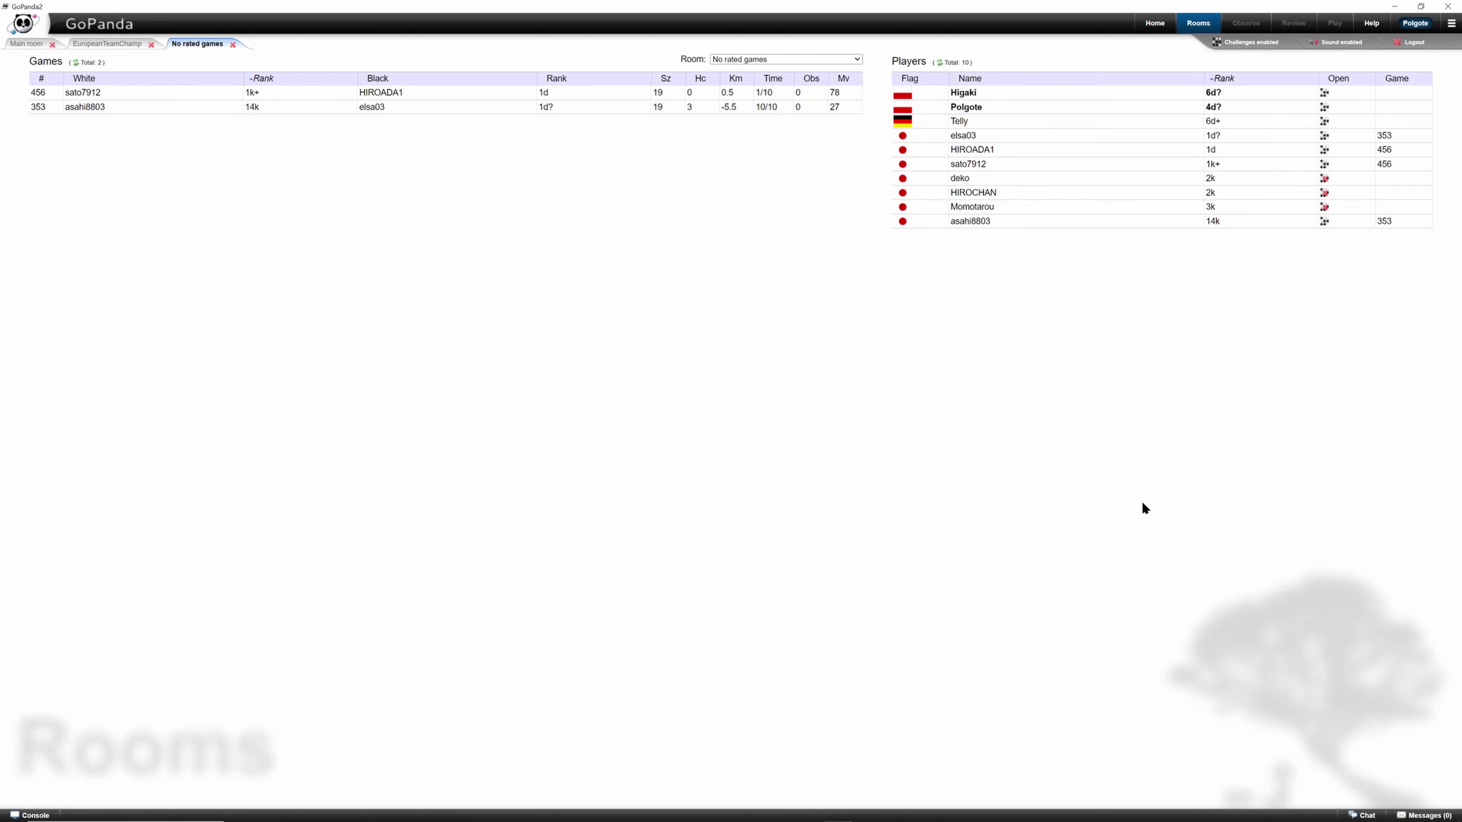
Step: Open a private chat with Higaki and send the message 'hey'
right_click(997, 90)
click(1043, 134)
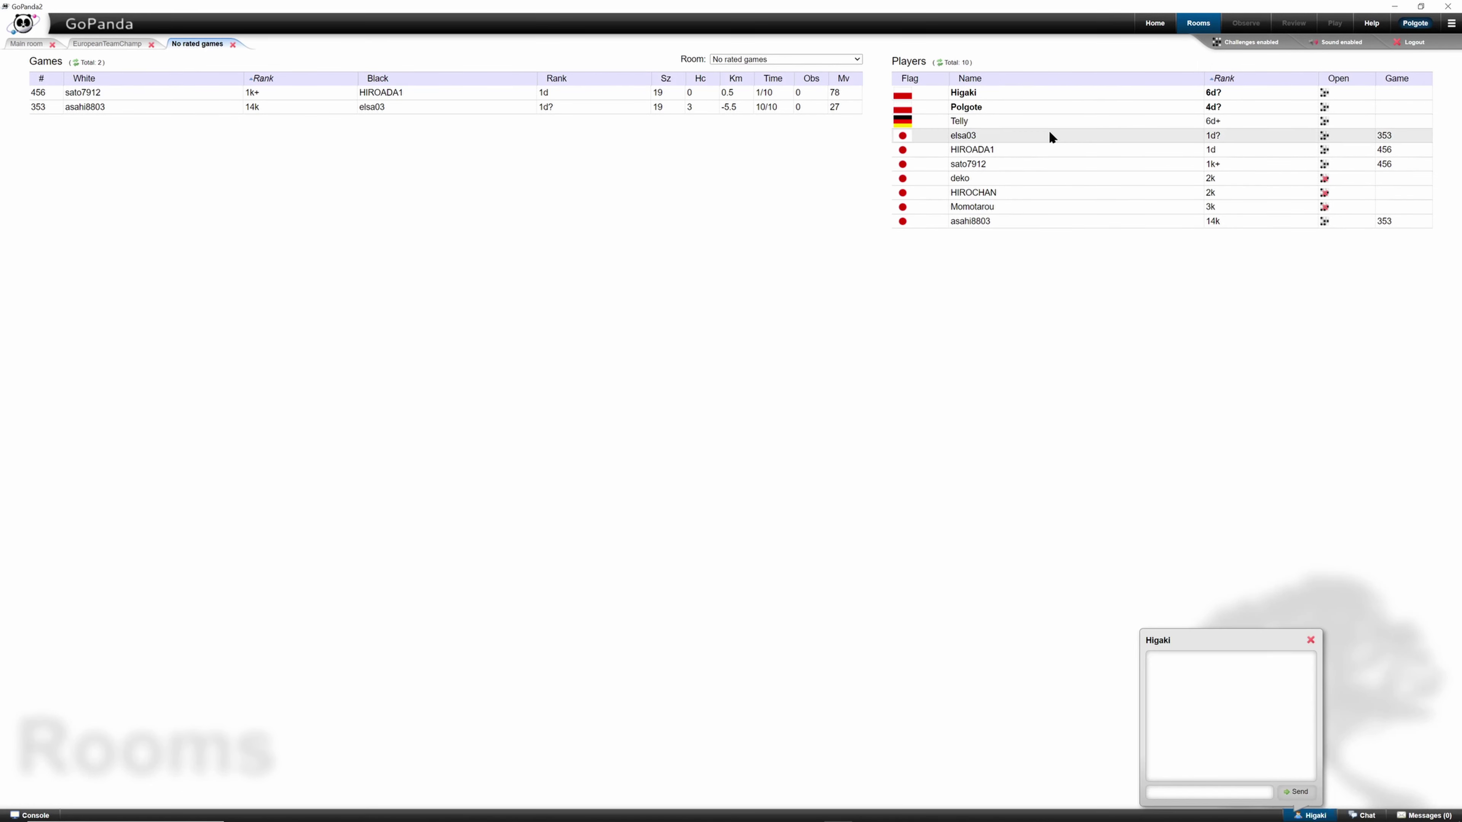
click(1196, 793)
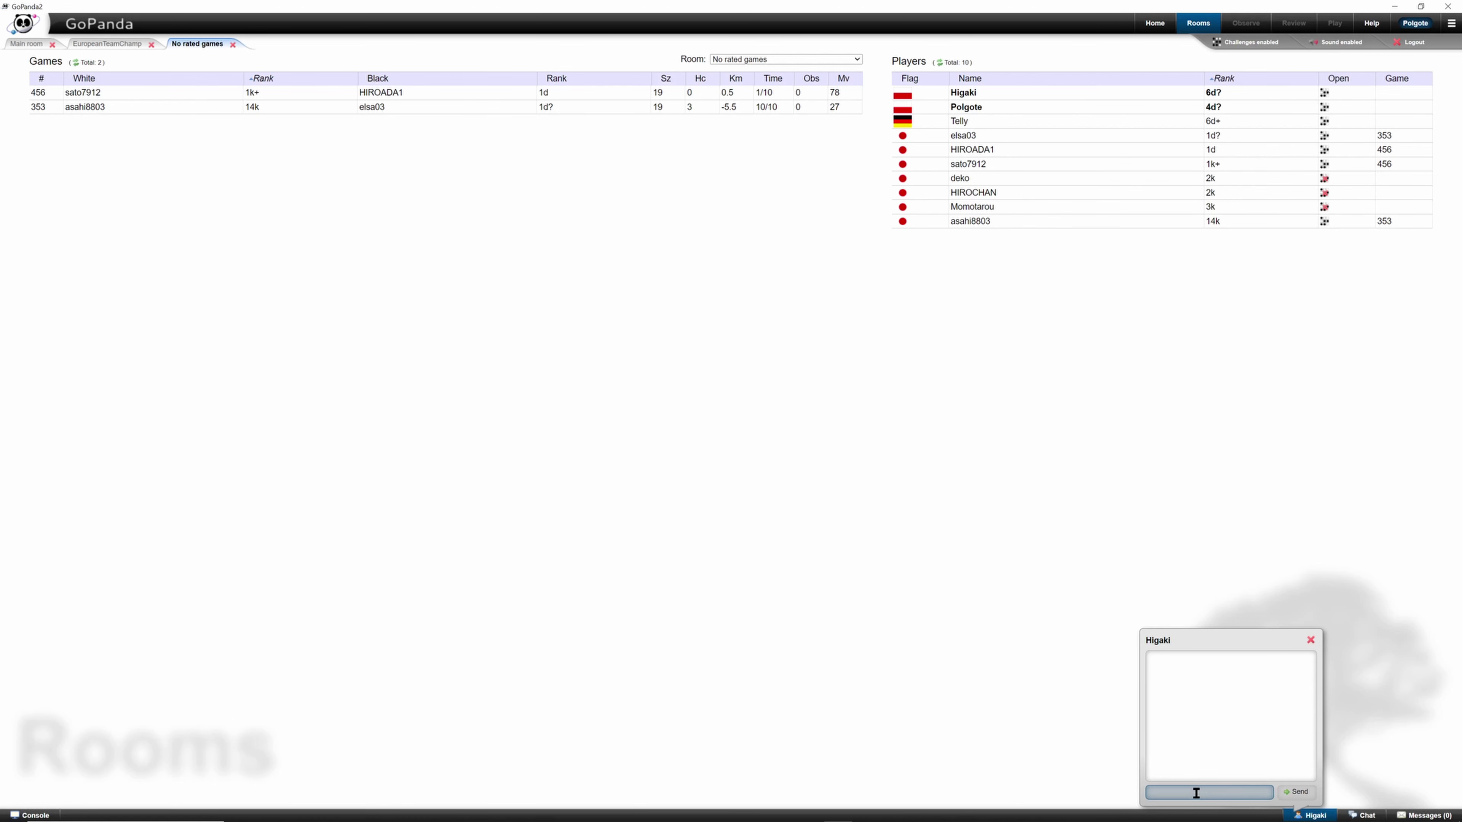
key(Return)
Step: Read Higaki's hello reply under Messages in the main menu
click(978, 89)
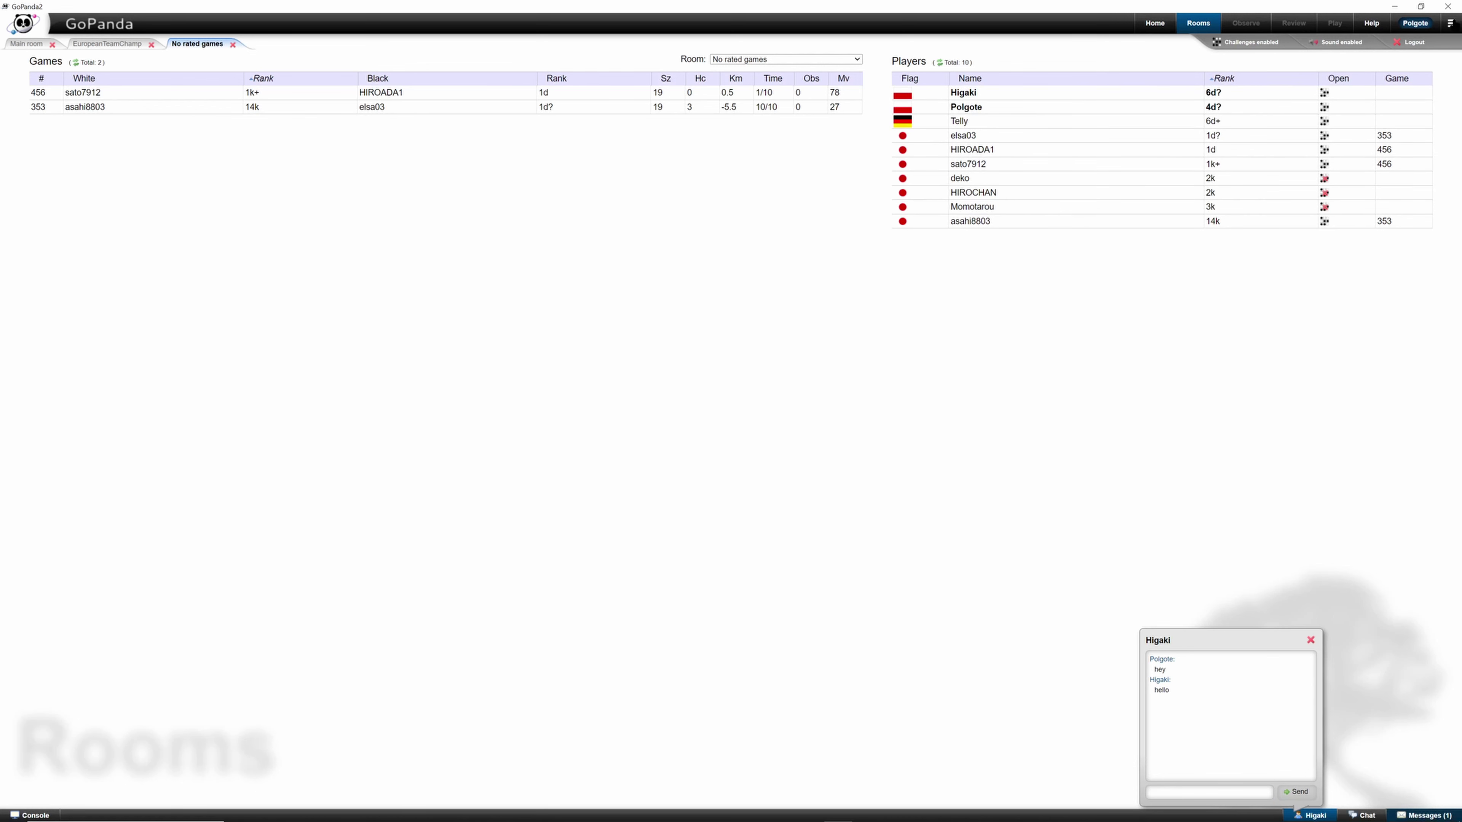
click(1451, 23)
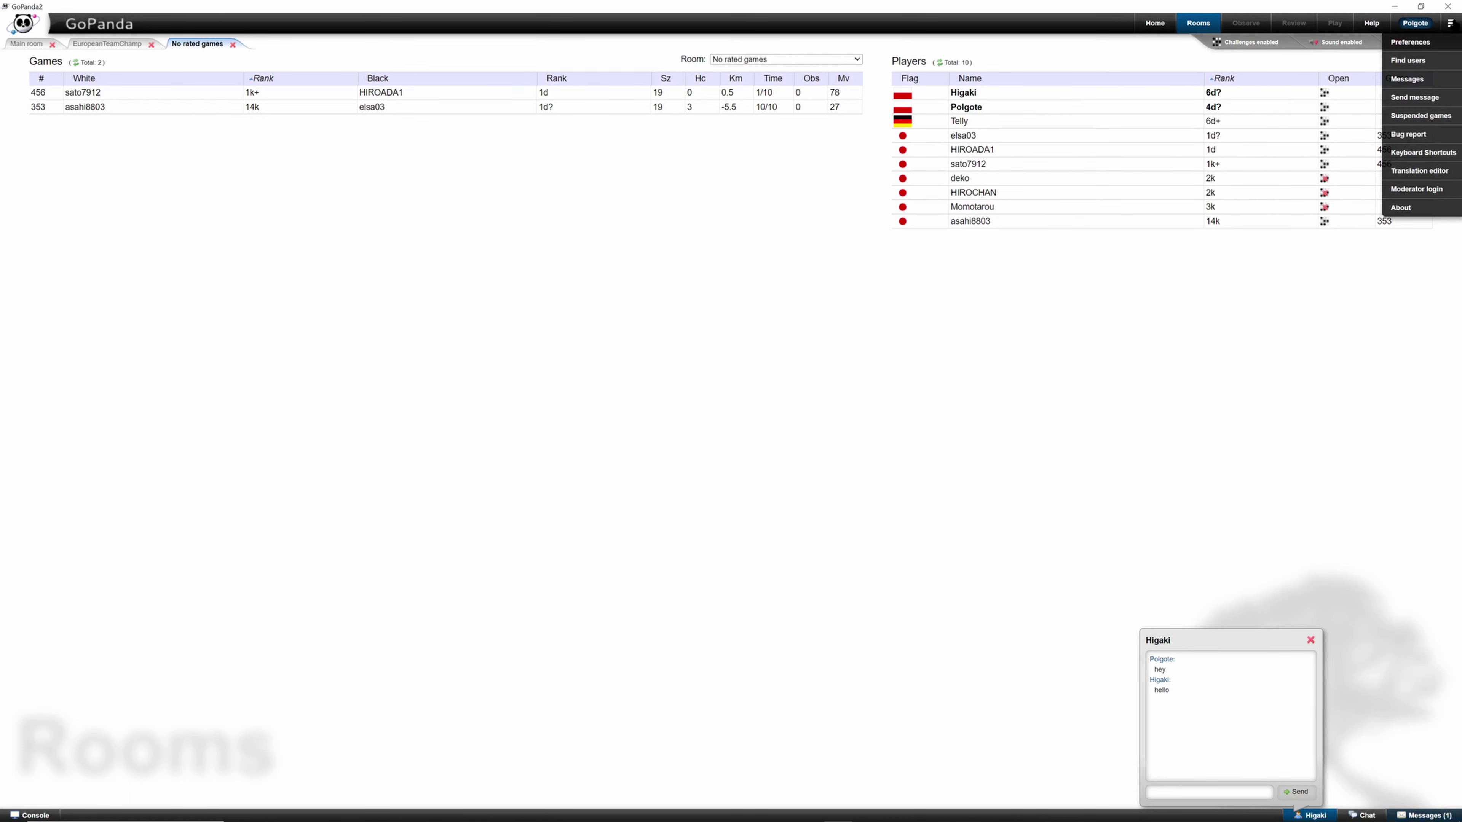
click(1413, 80)
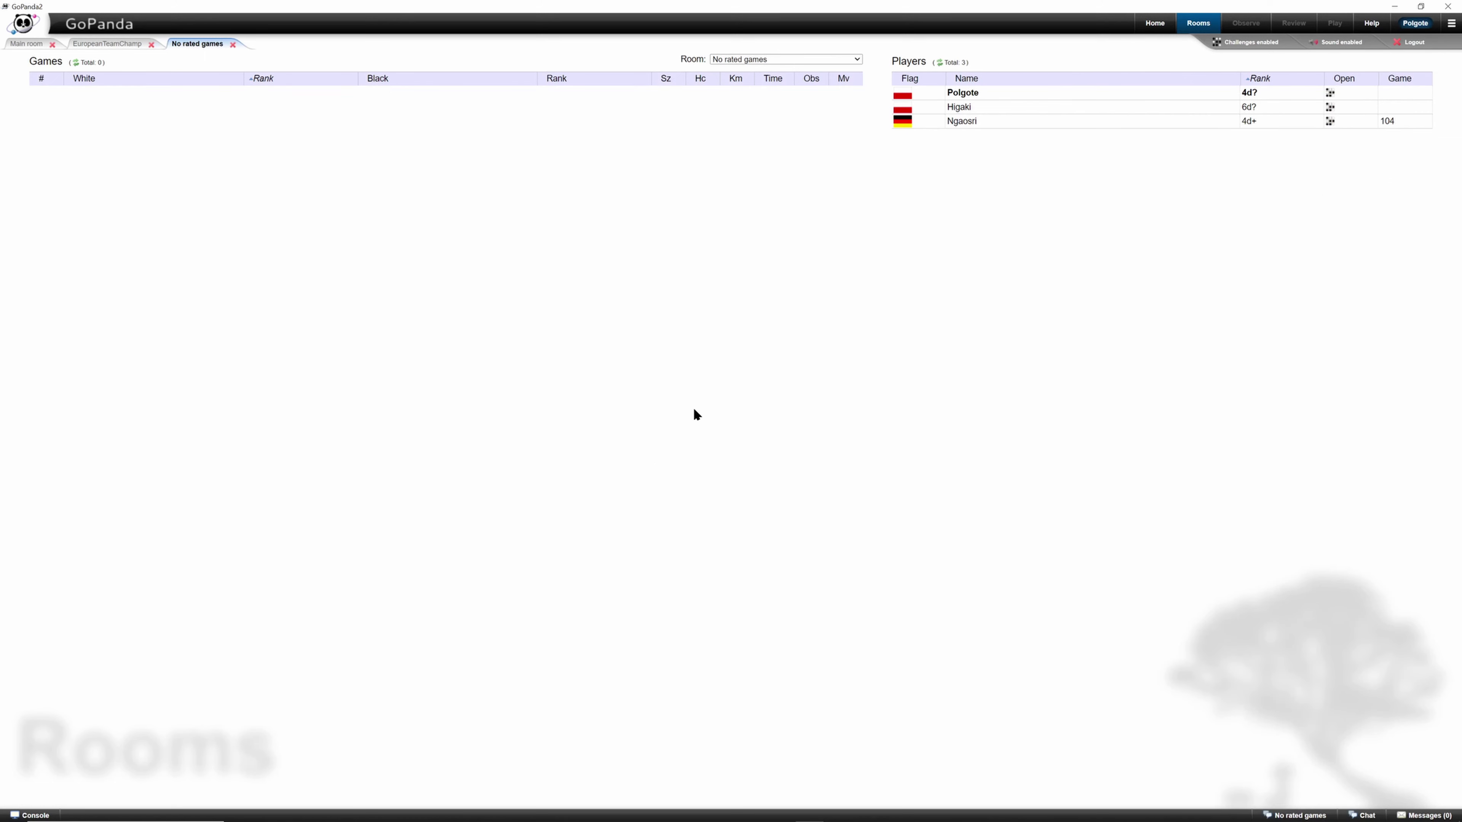
Step: From the EuropeanTeamChamp room, search Find users for 'zho'
click(102, 46)
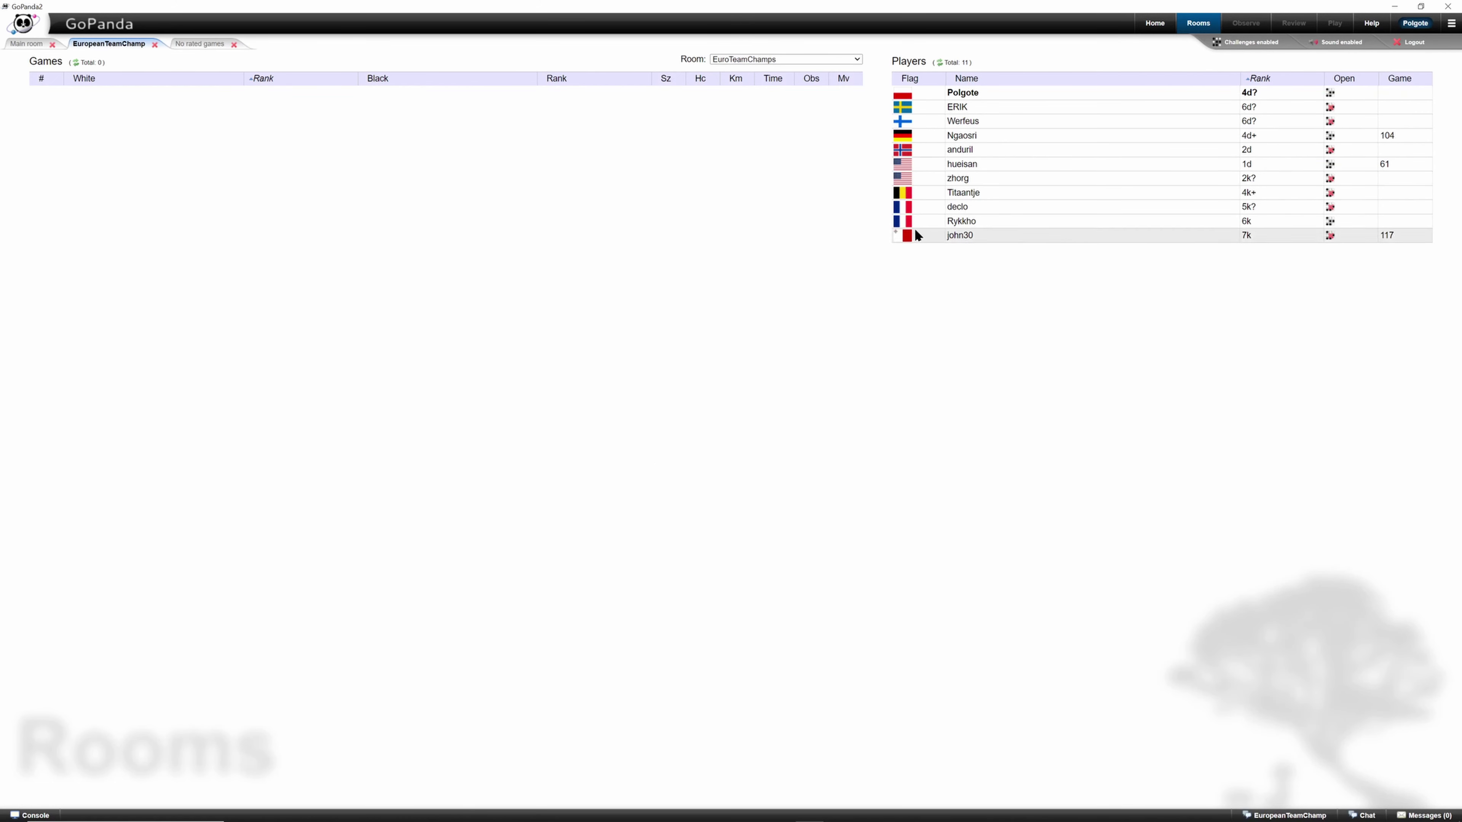
click(1452, 23)
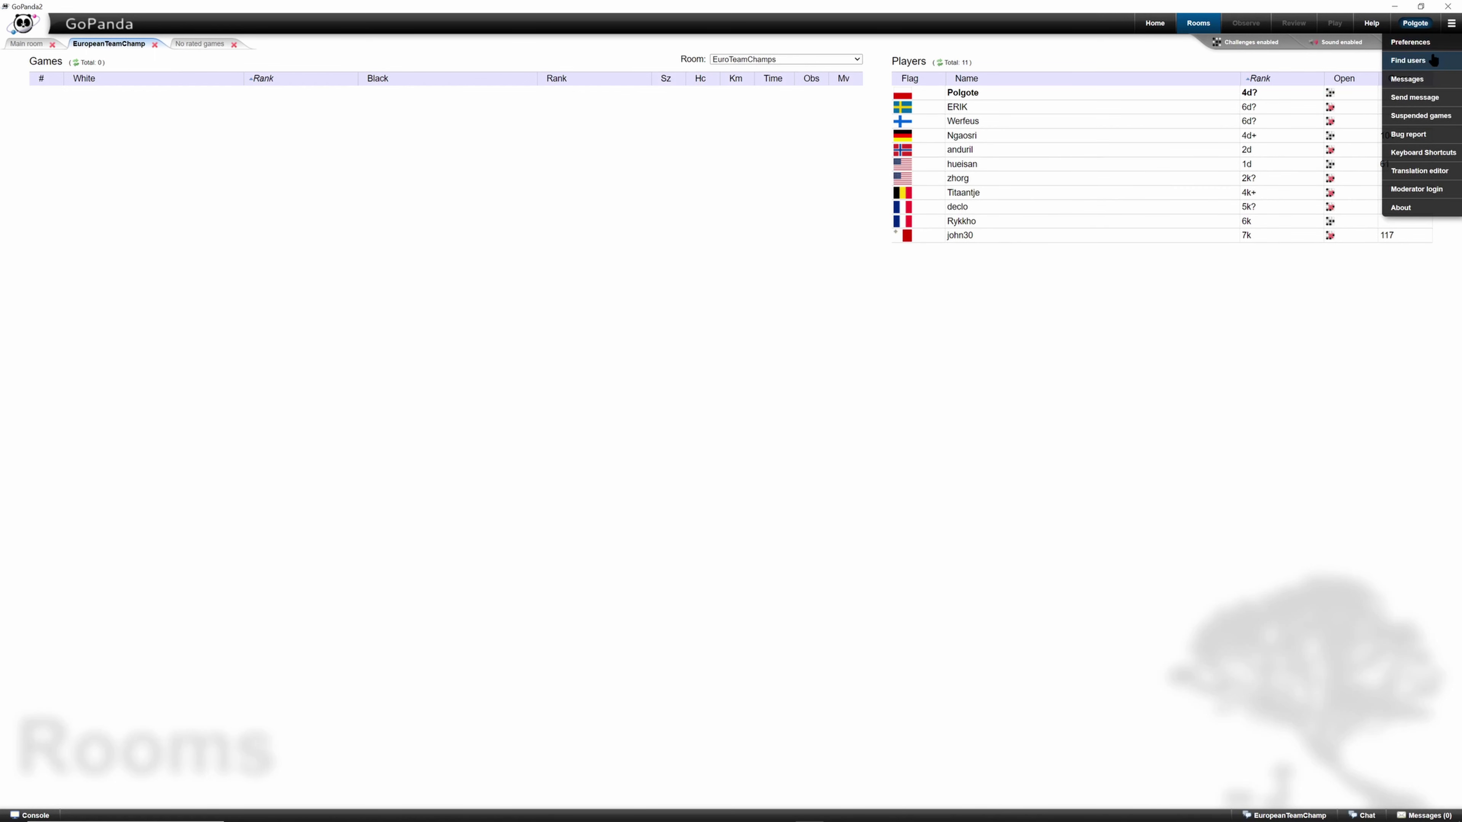
click(1434, 59)
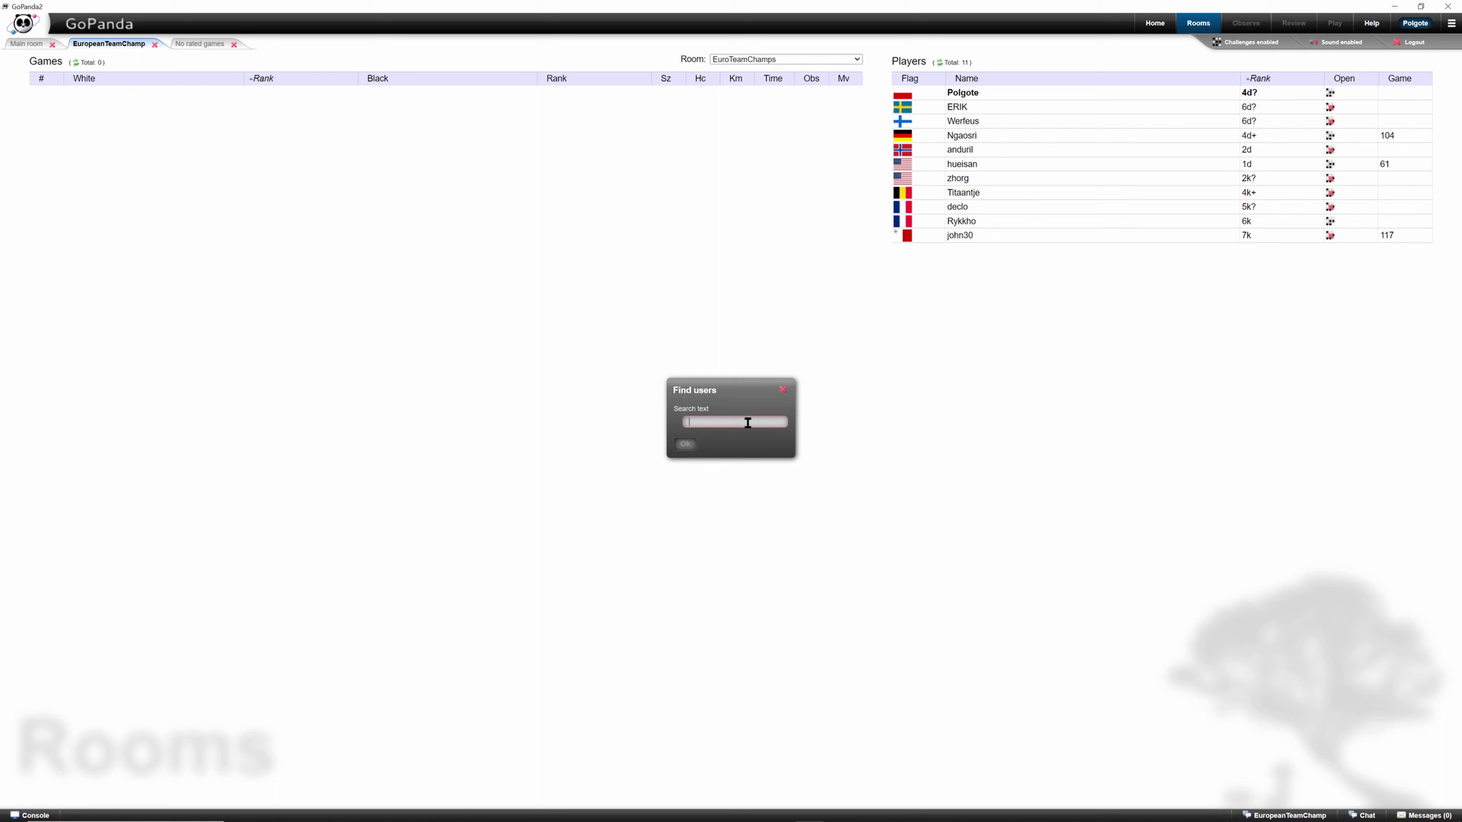
text(zhor)
key(Return)
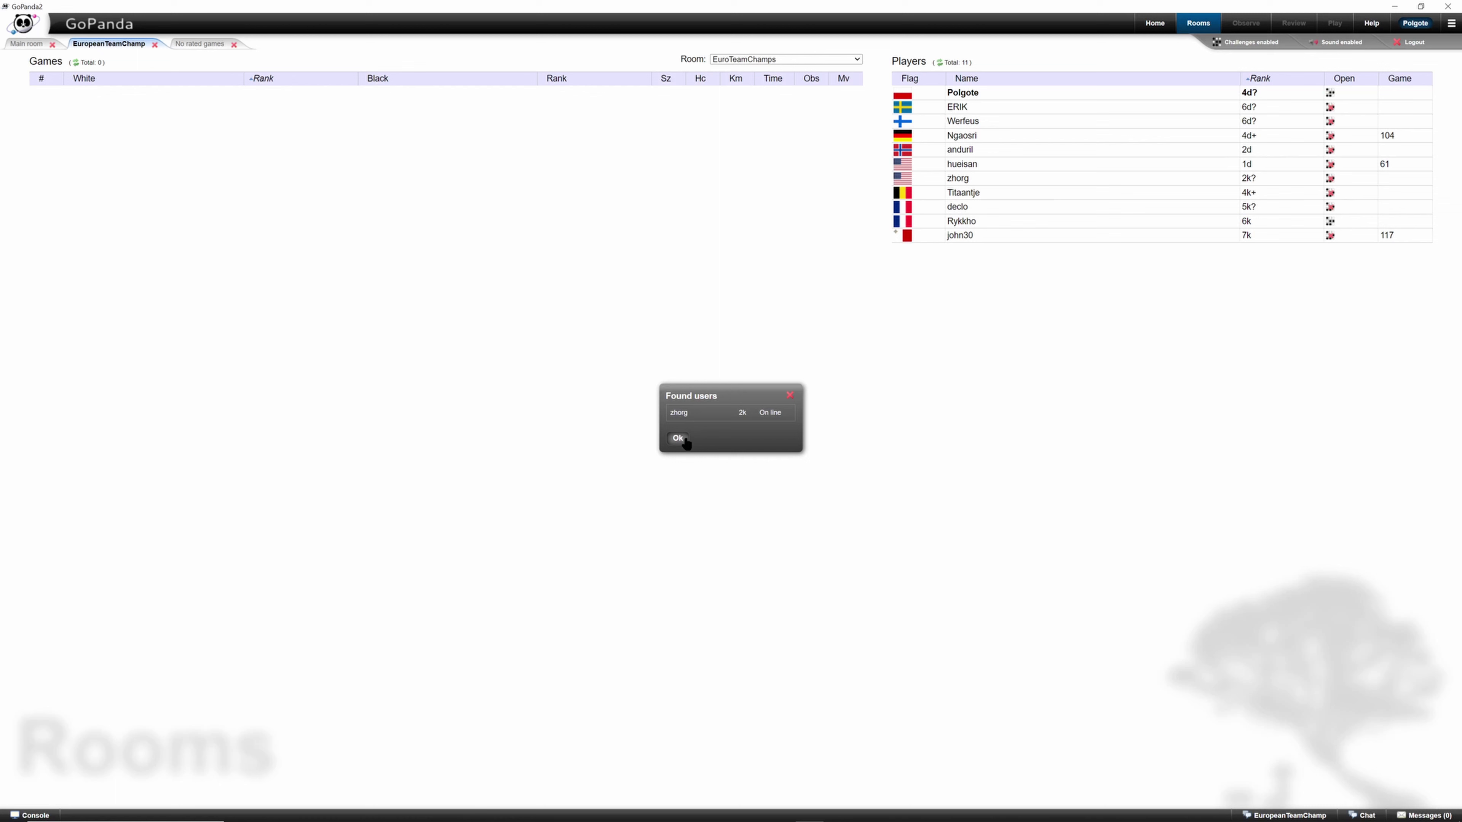
Step: Begin a challenge to the found player, then cancel it
click(688, 413)
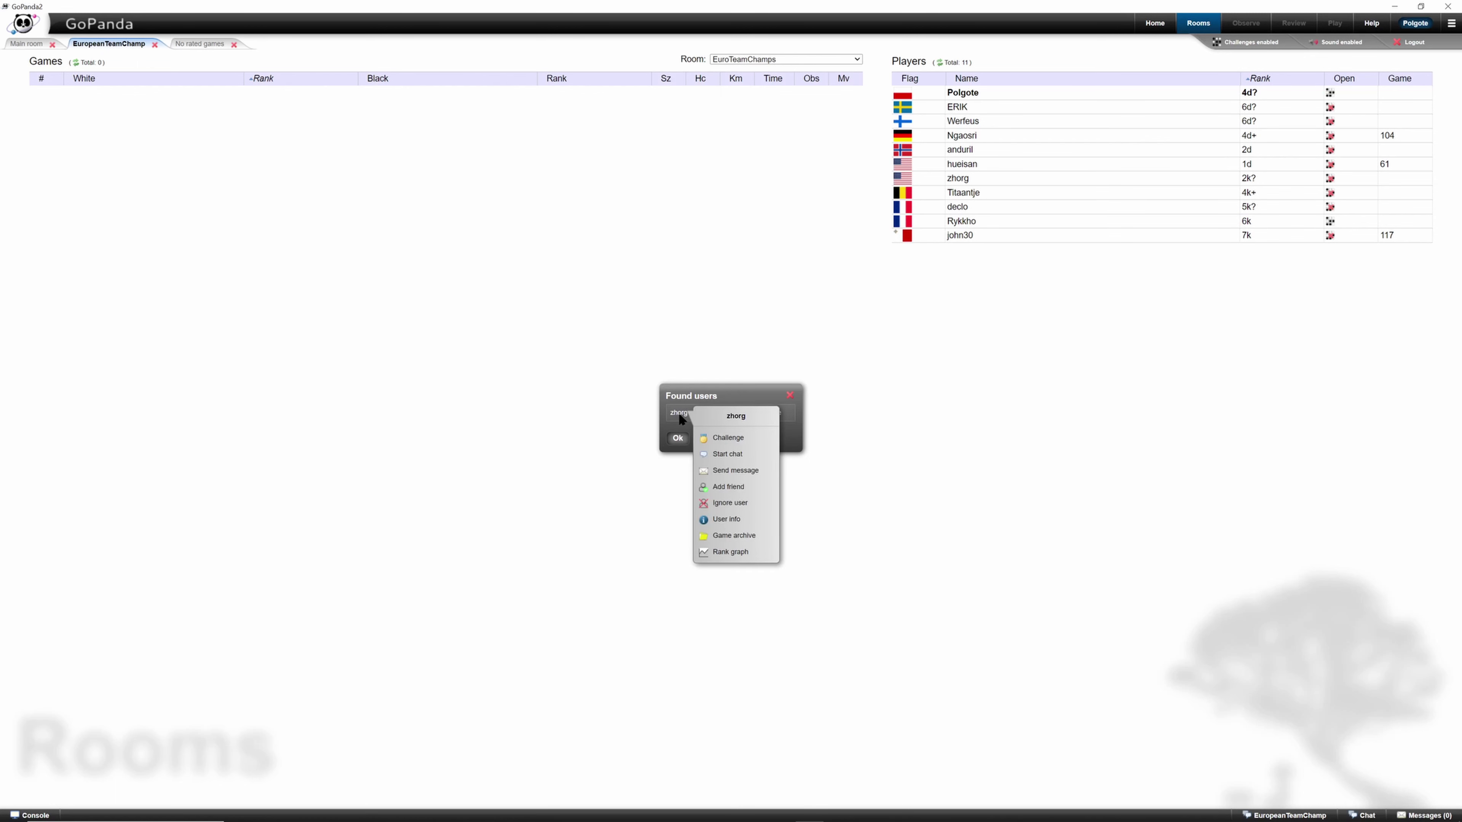
click(730, 439)
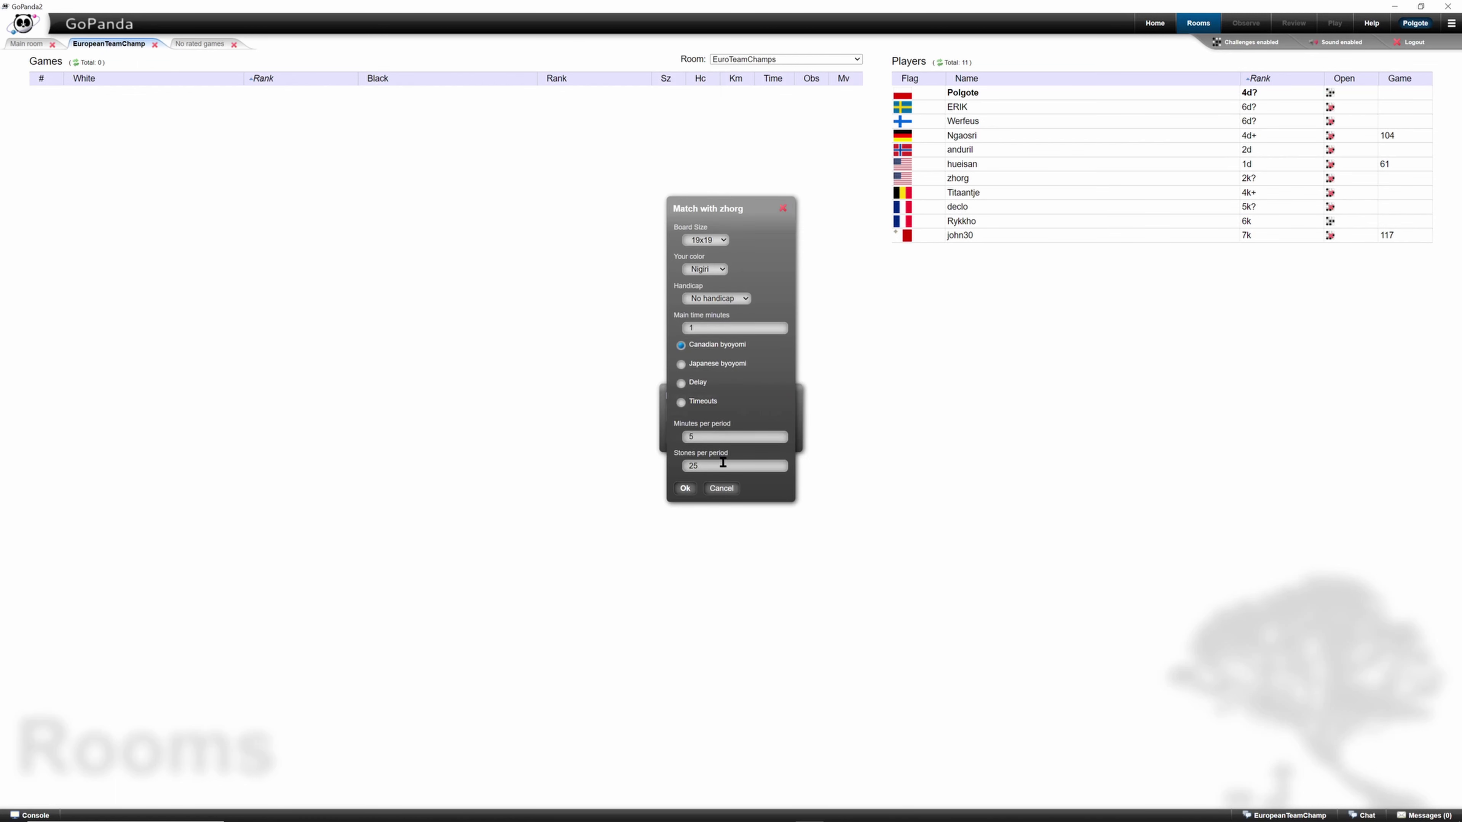
click(723, 488)
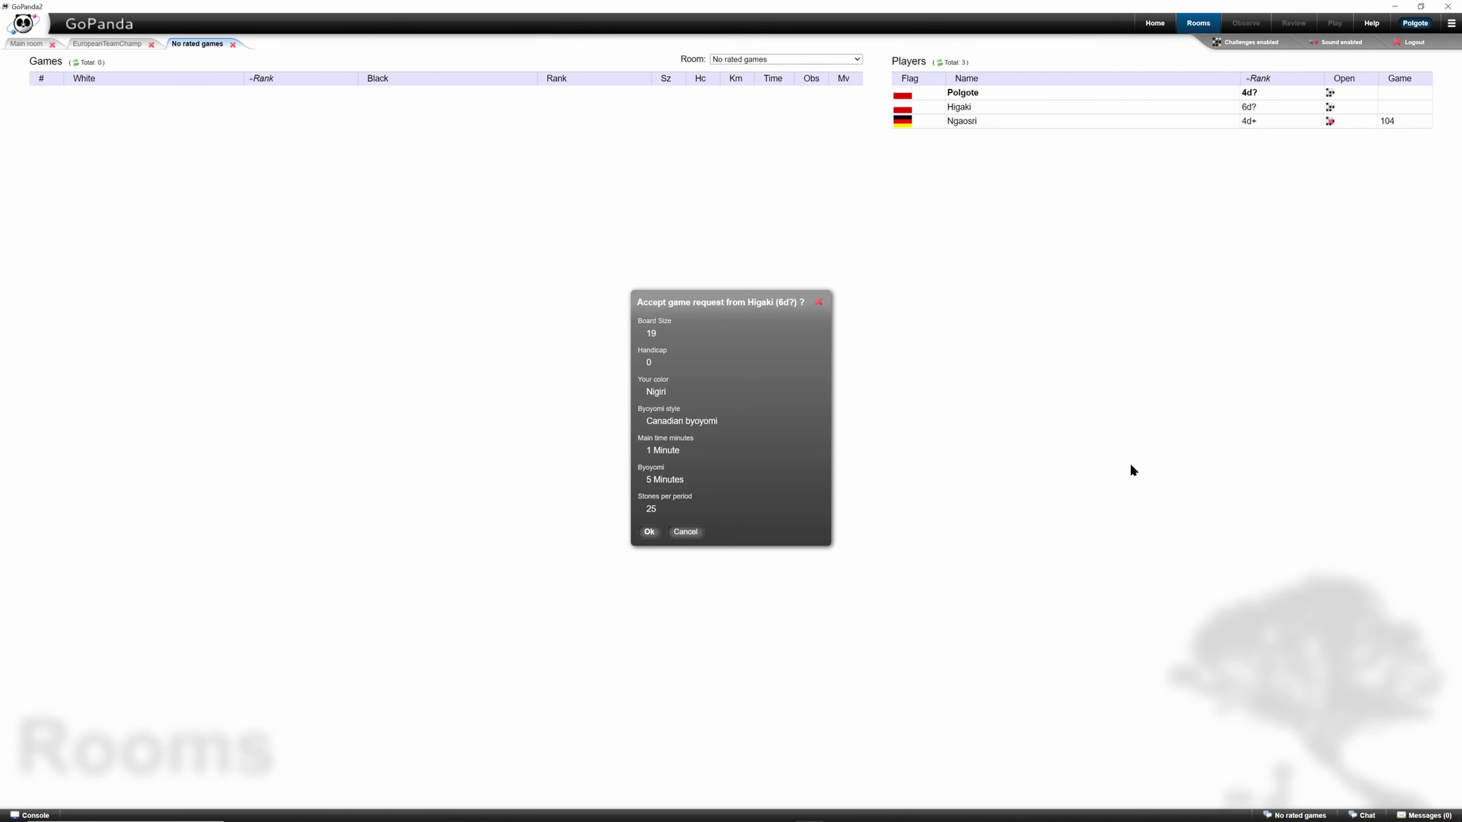
Step: Accept Higaki's game request and give the opponent 1 extra minute
click(651, 533)
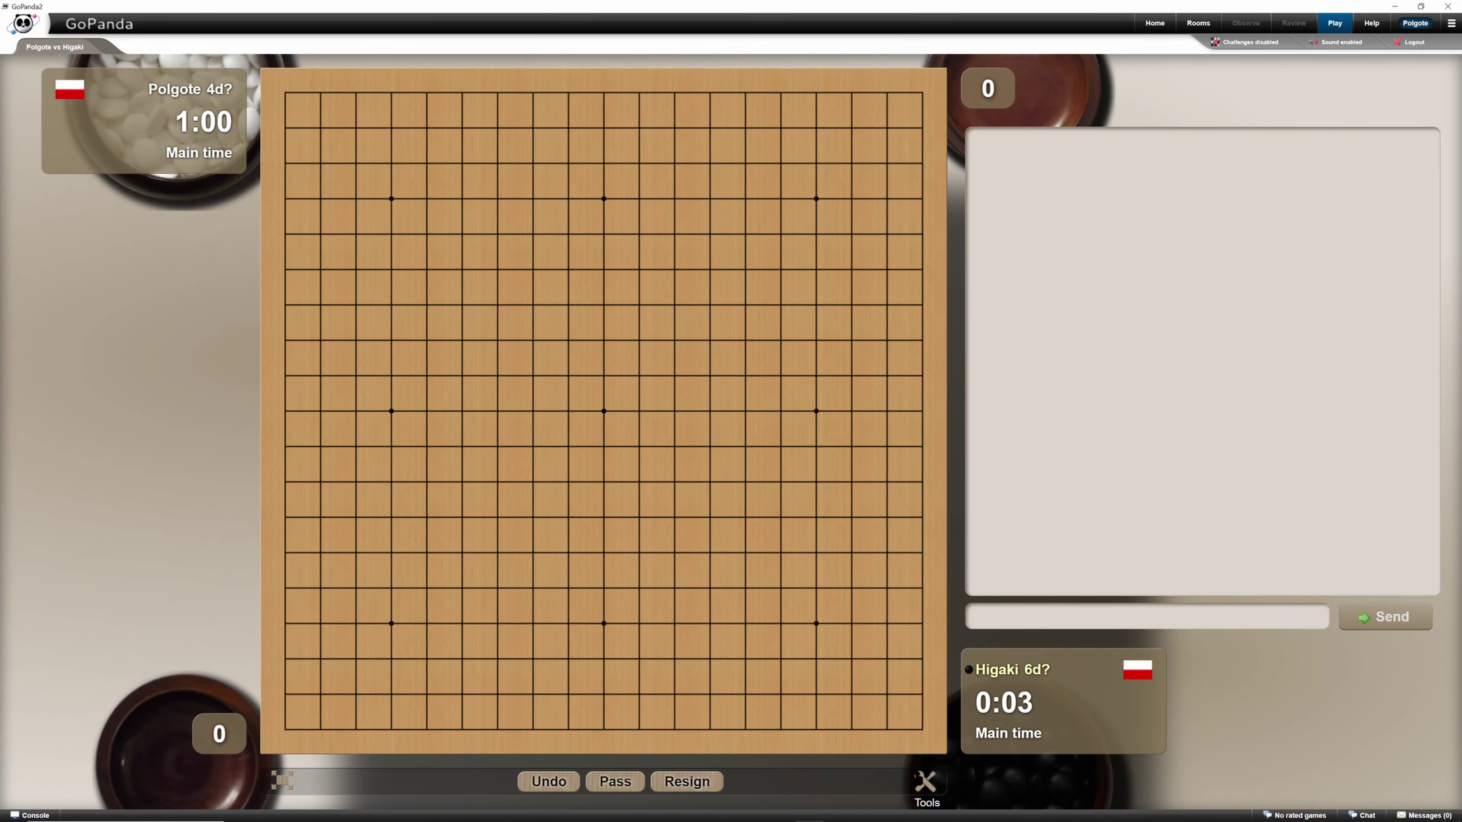
click(924, 781)
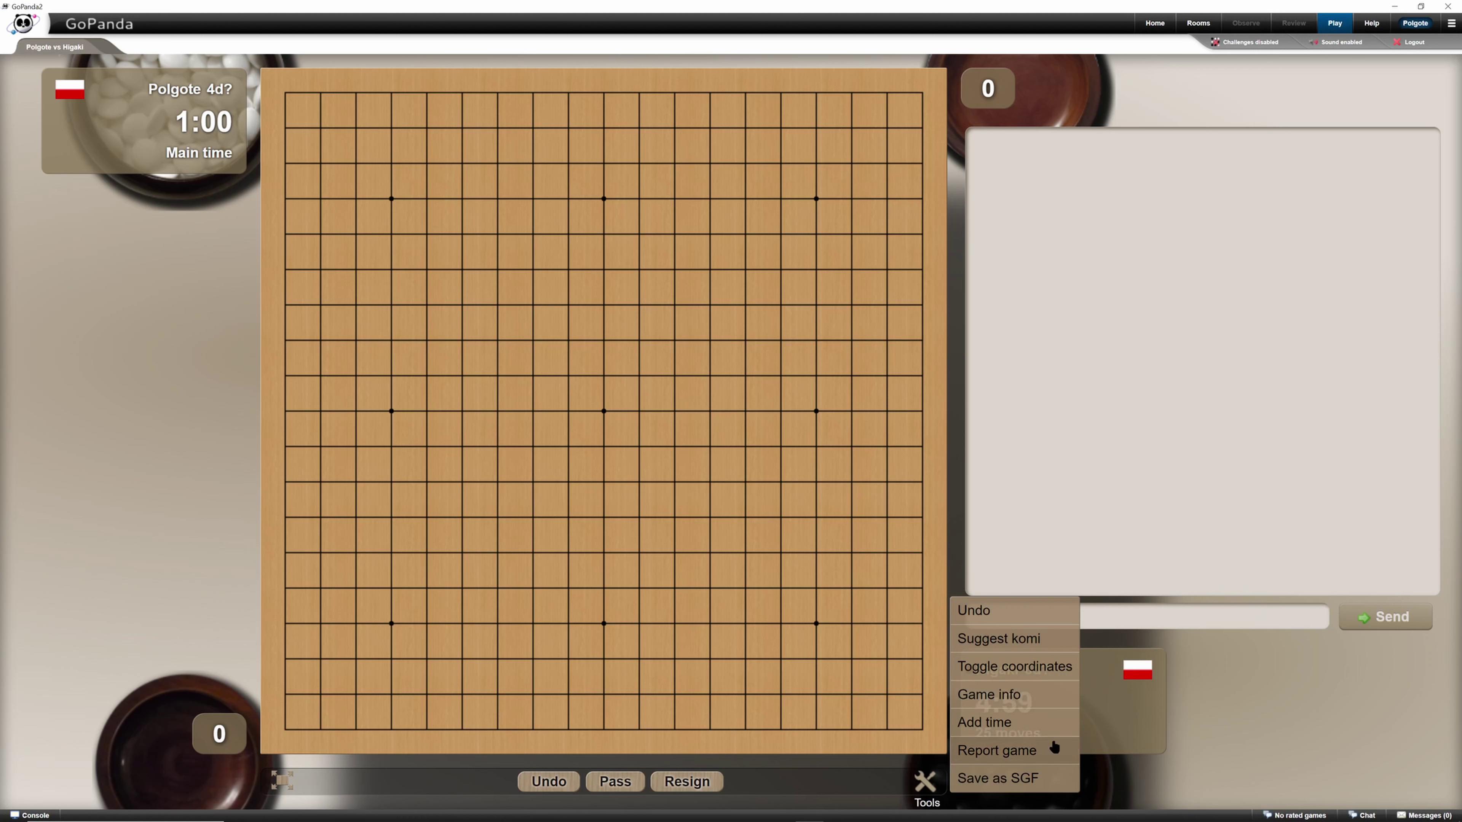
click(1046, 725)
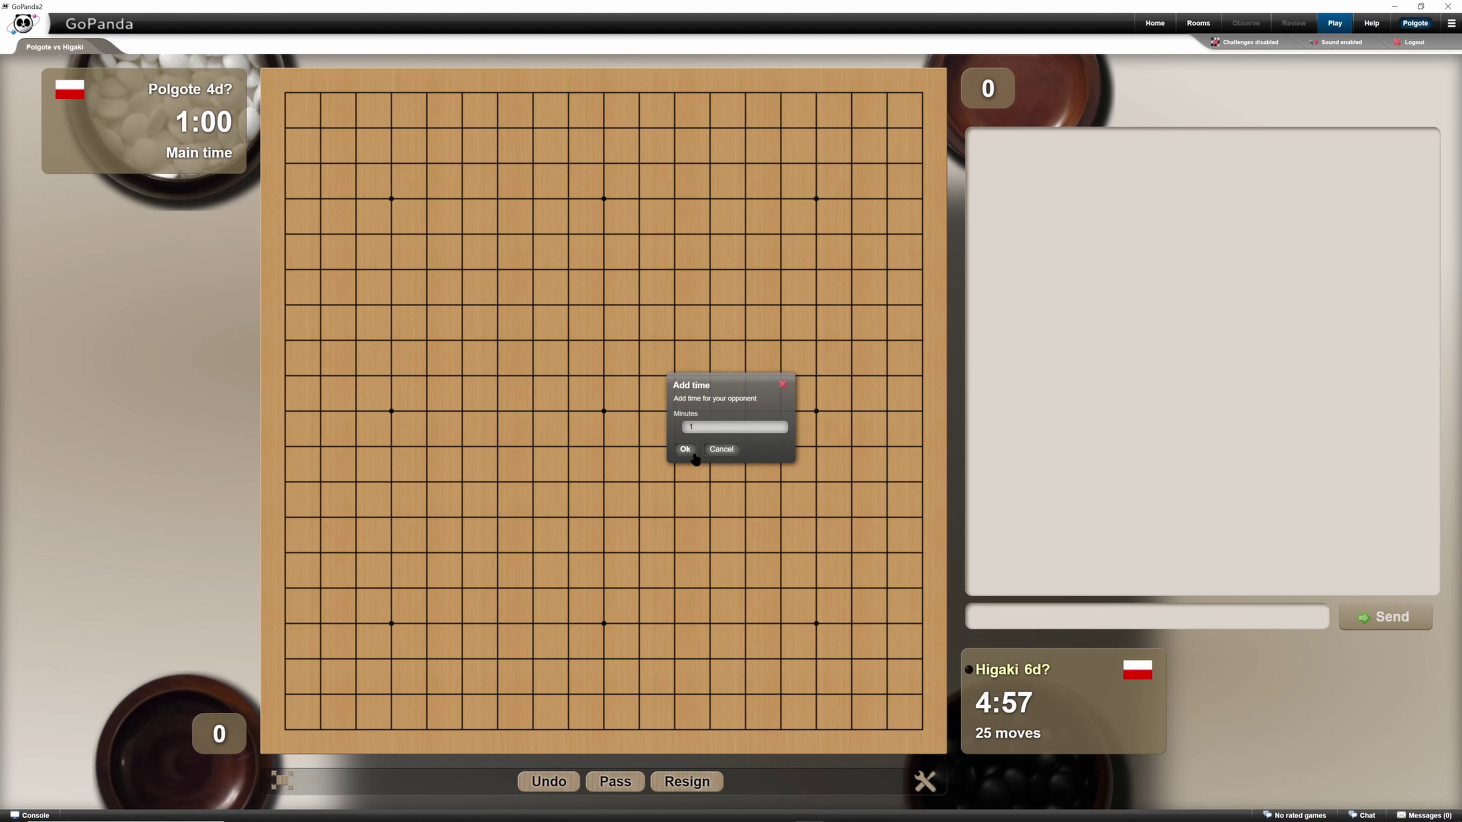
click(688, 450)
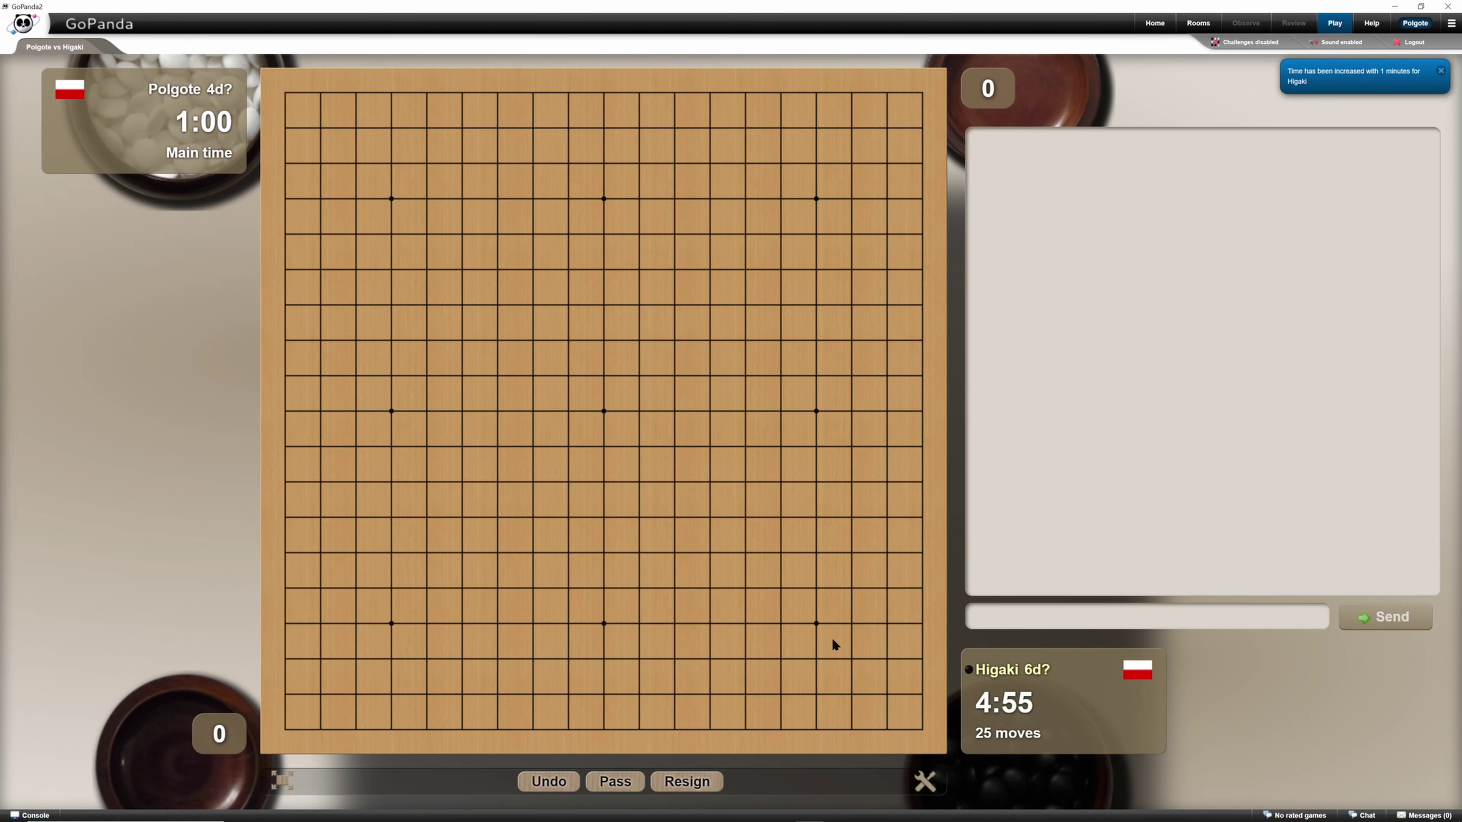
Step: Turn the board's coordinate labels on and then off again
click(925, 781)
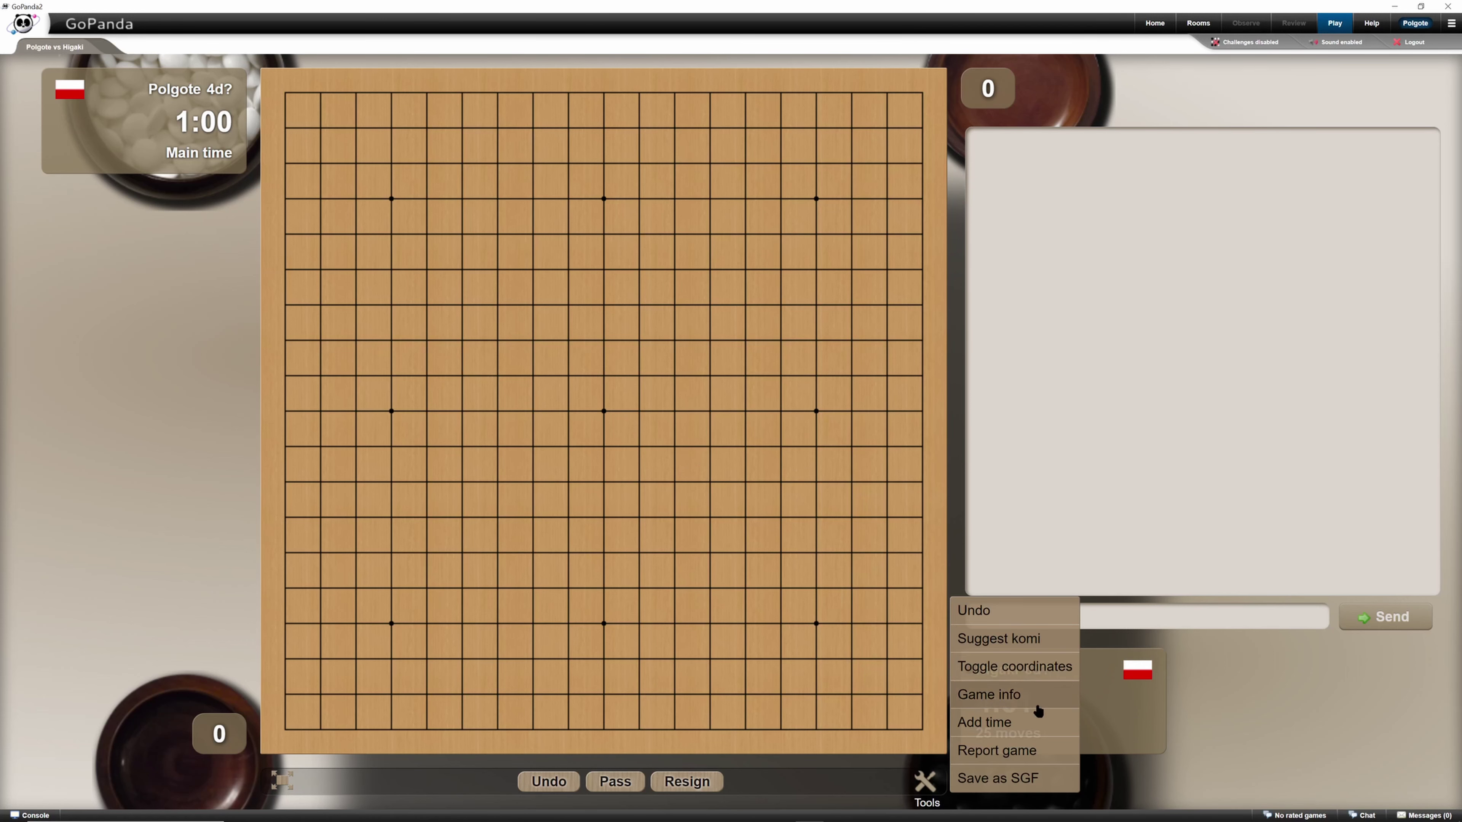
click(1047, 675)
click(902, 763)
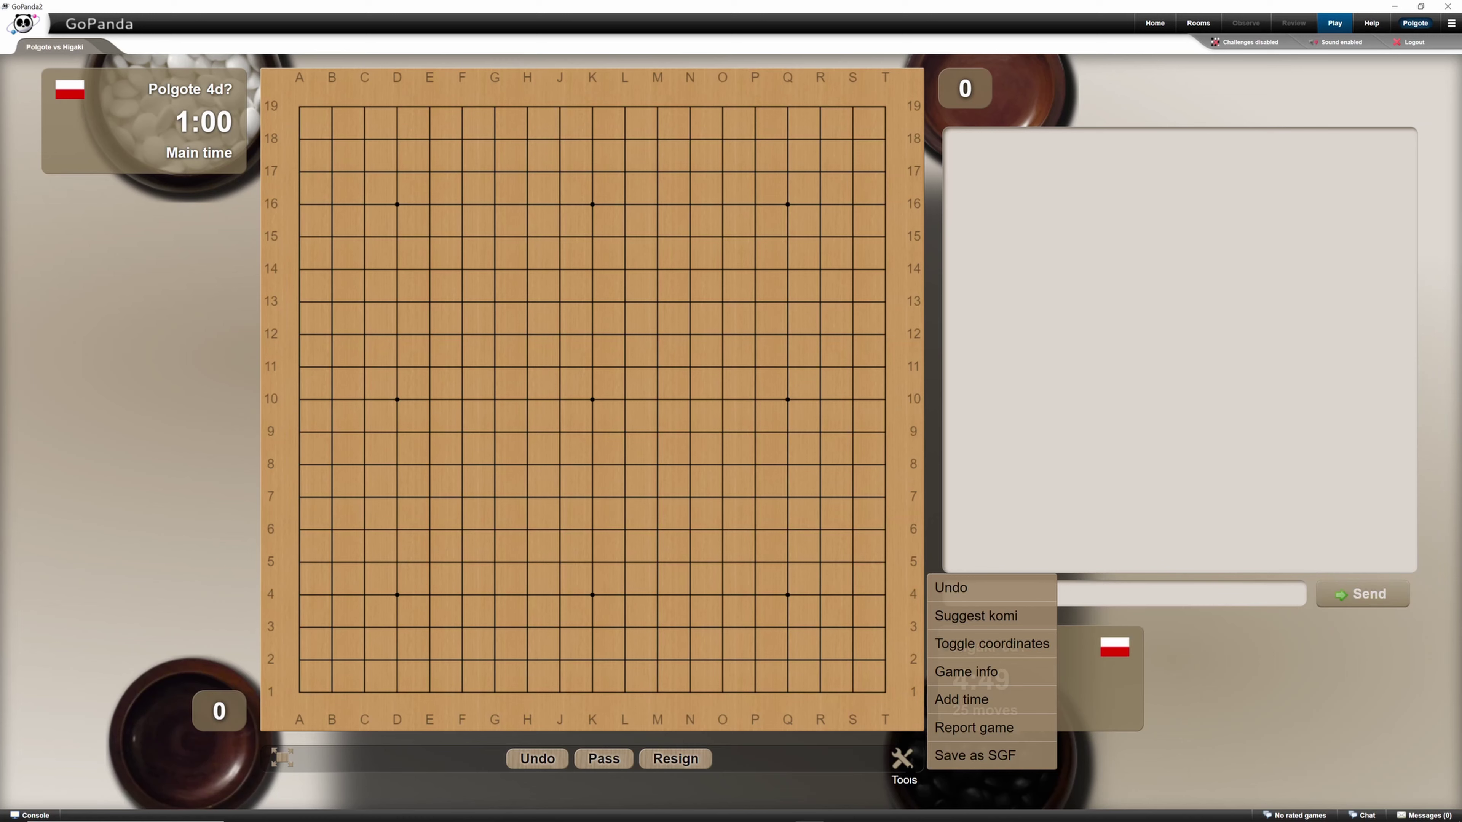
click(1014, 659)
click(925, 780)
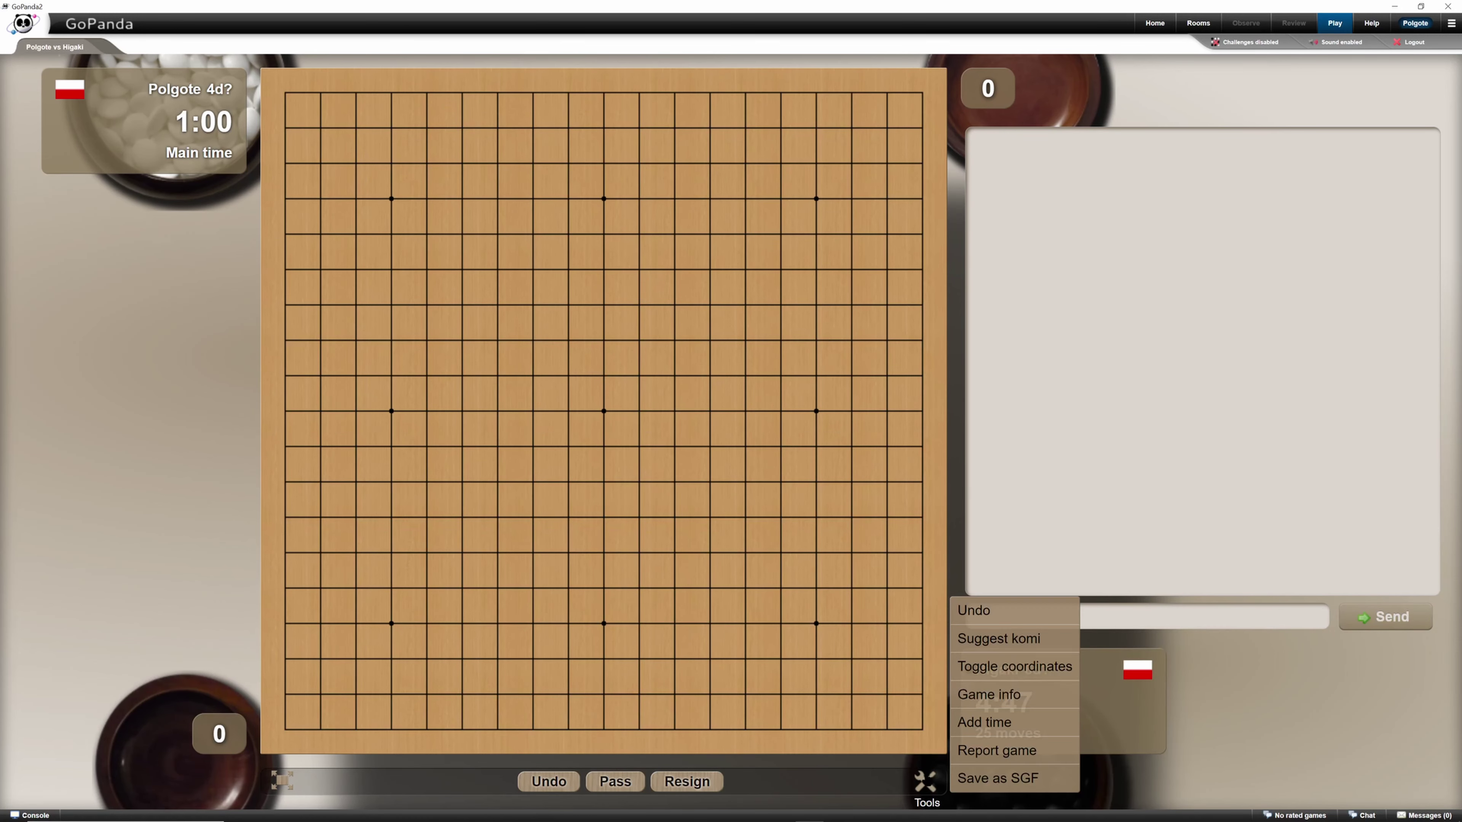
Step: Propose a komi of 10.5 and accept the komi 10.5 confirmation
click(1035, 639)
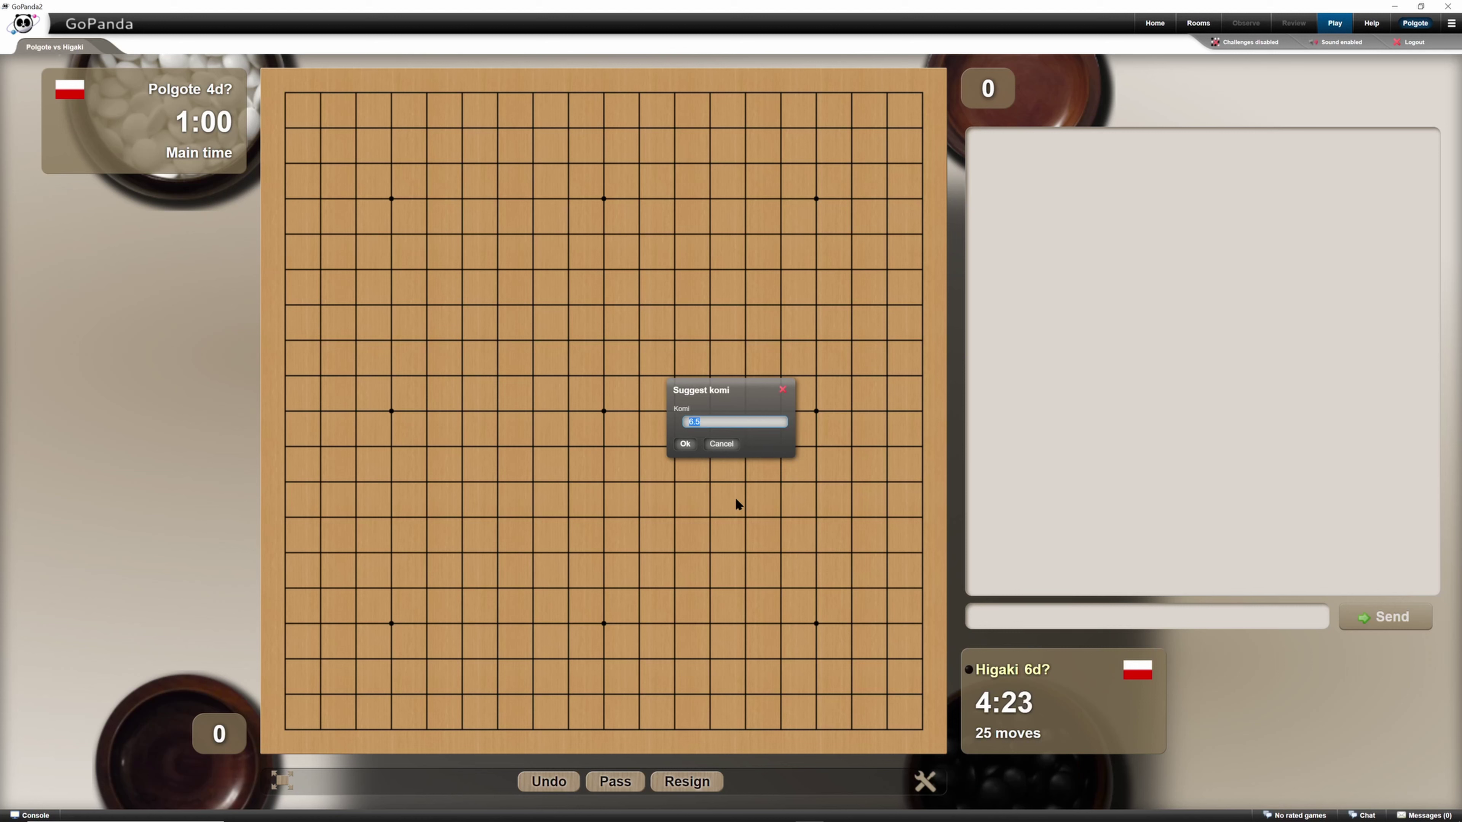
click(687, 447)
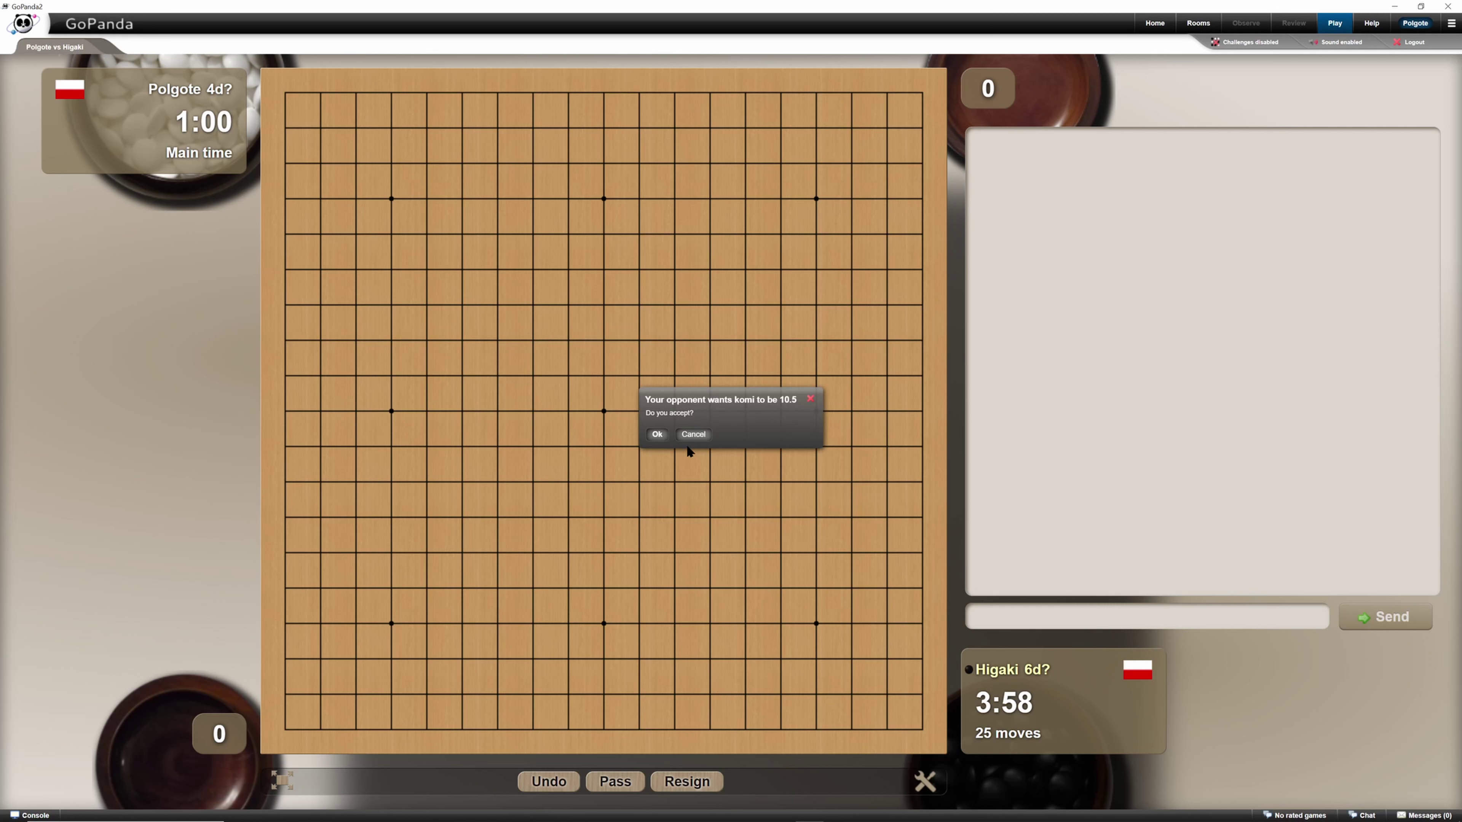
click(657, 435)
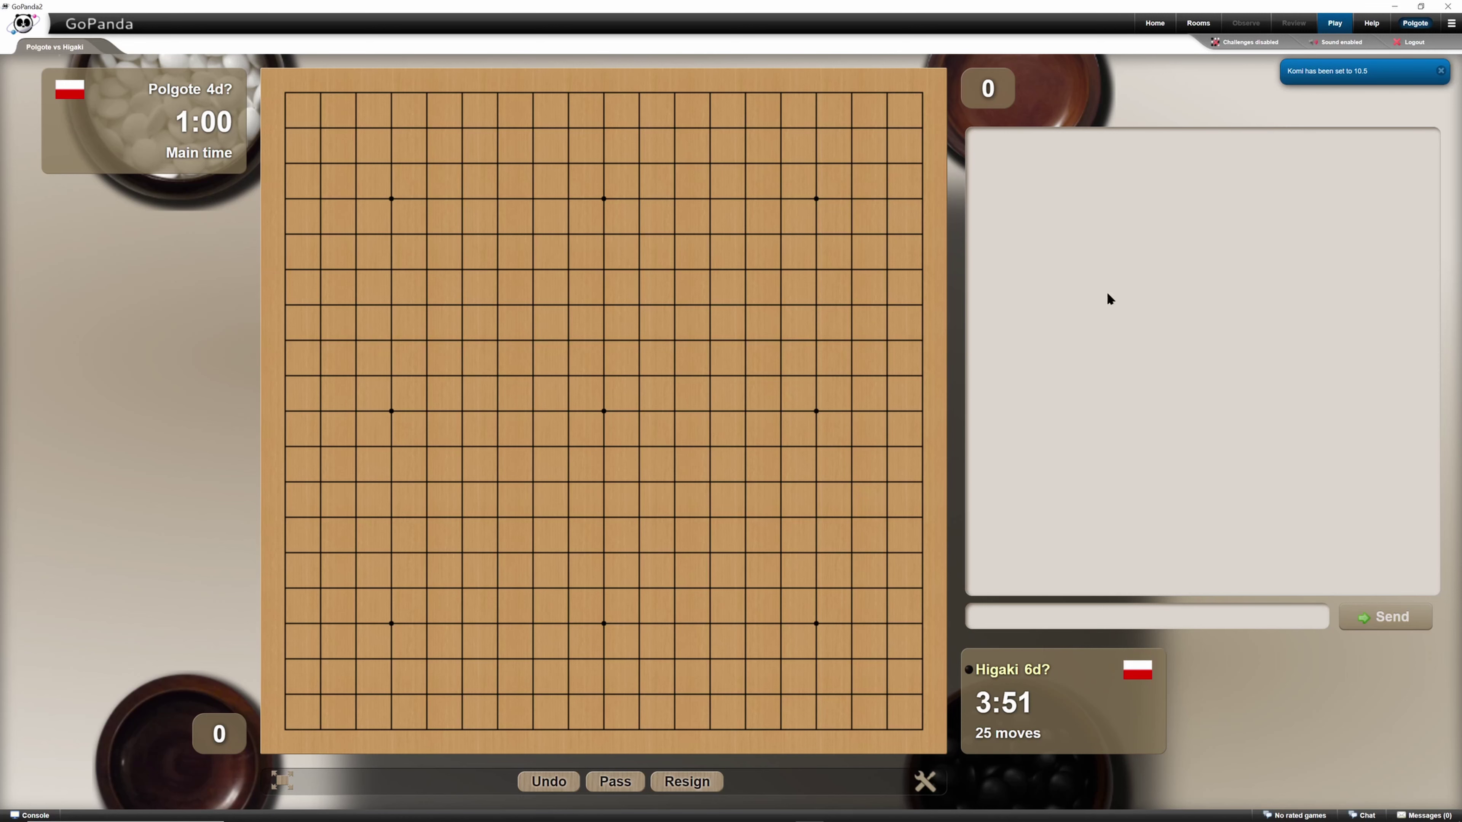
Step: Toggle the fullscreen board view on and back off
key(F11)
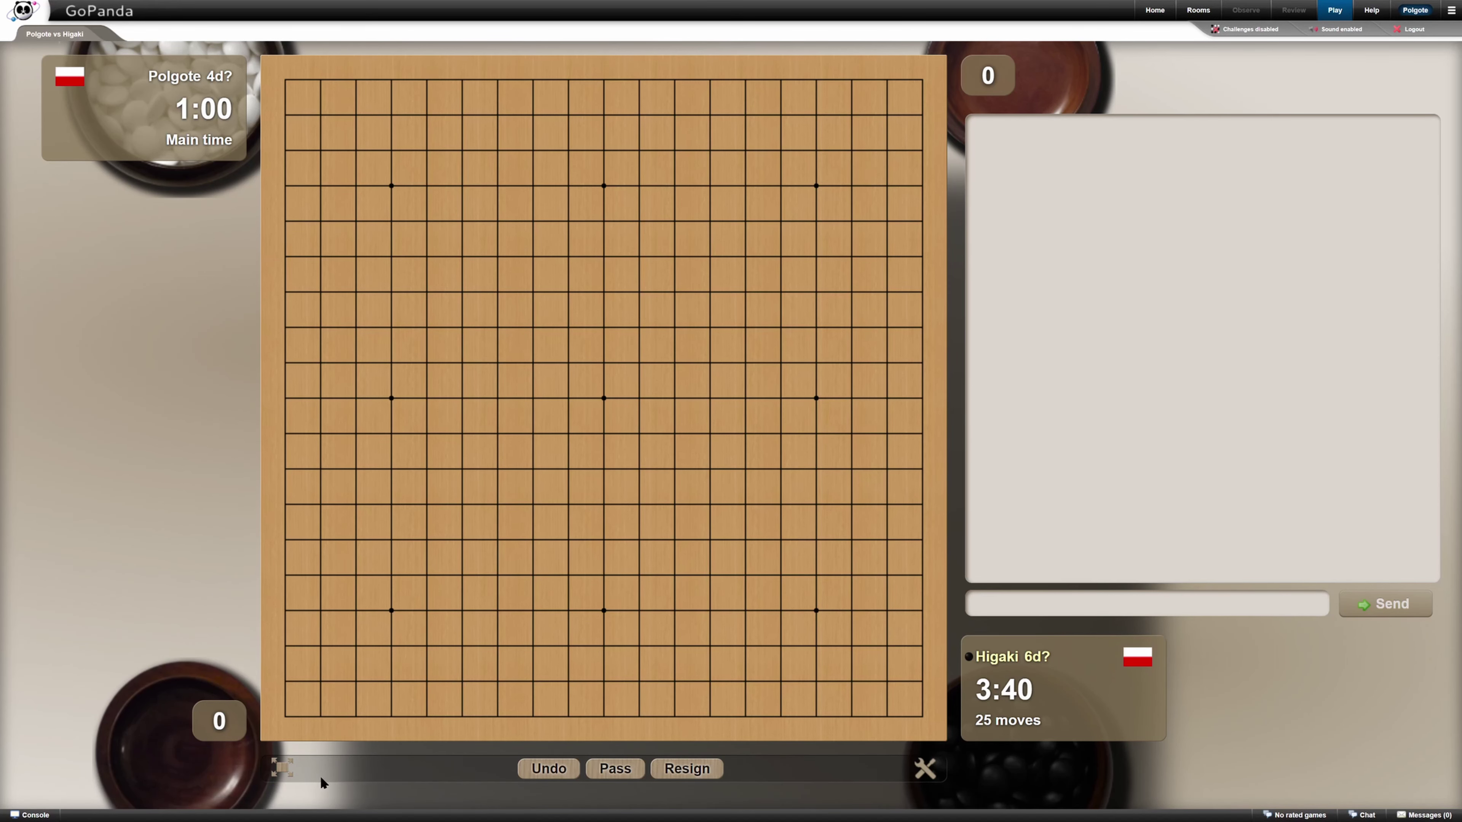
click(291, 767)
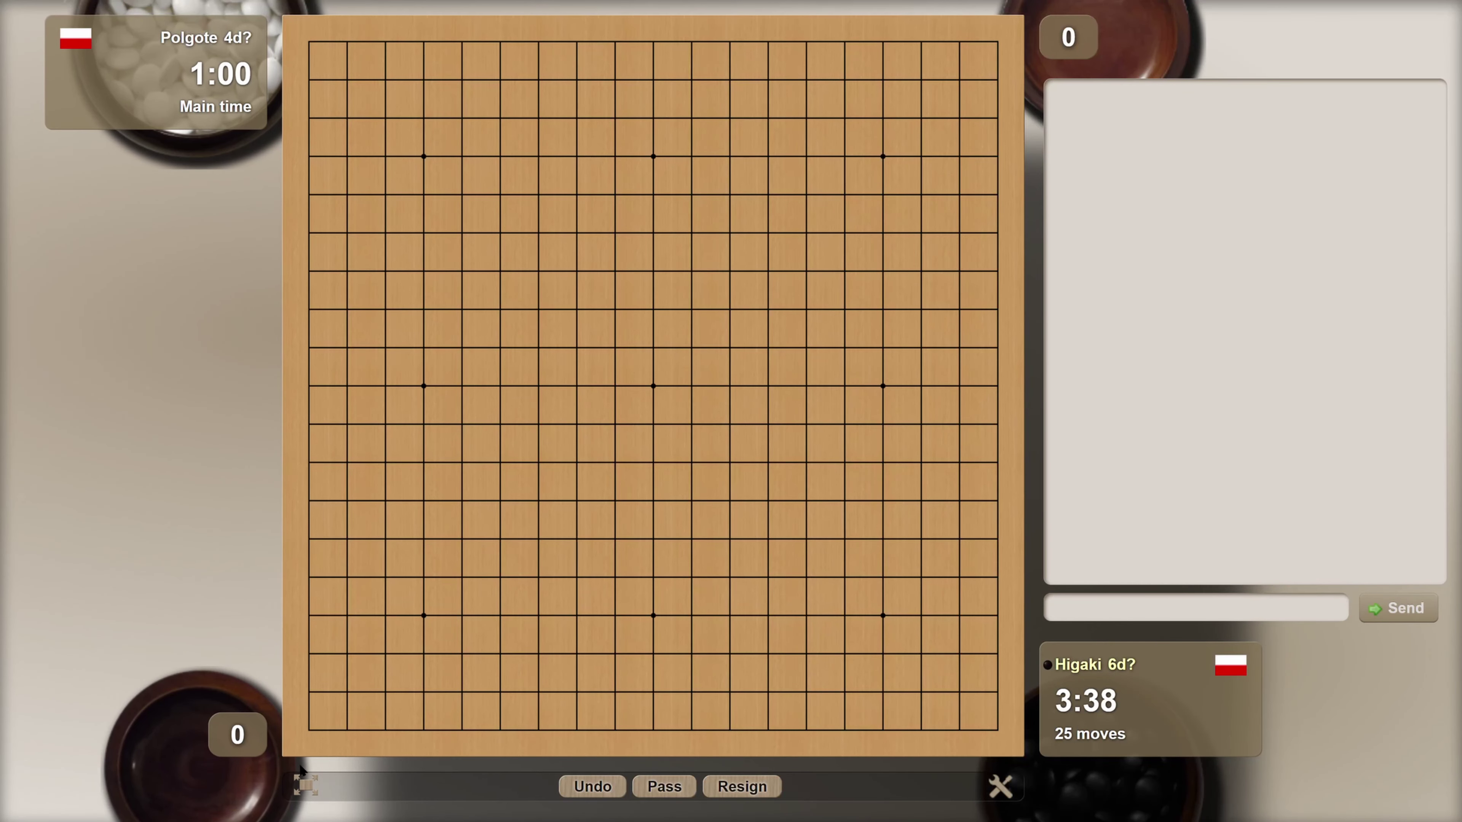
click(305, 785)
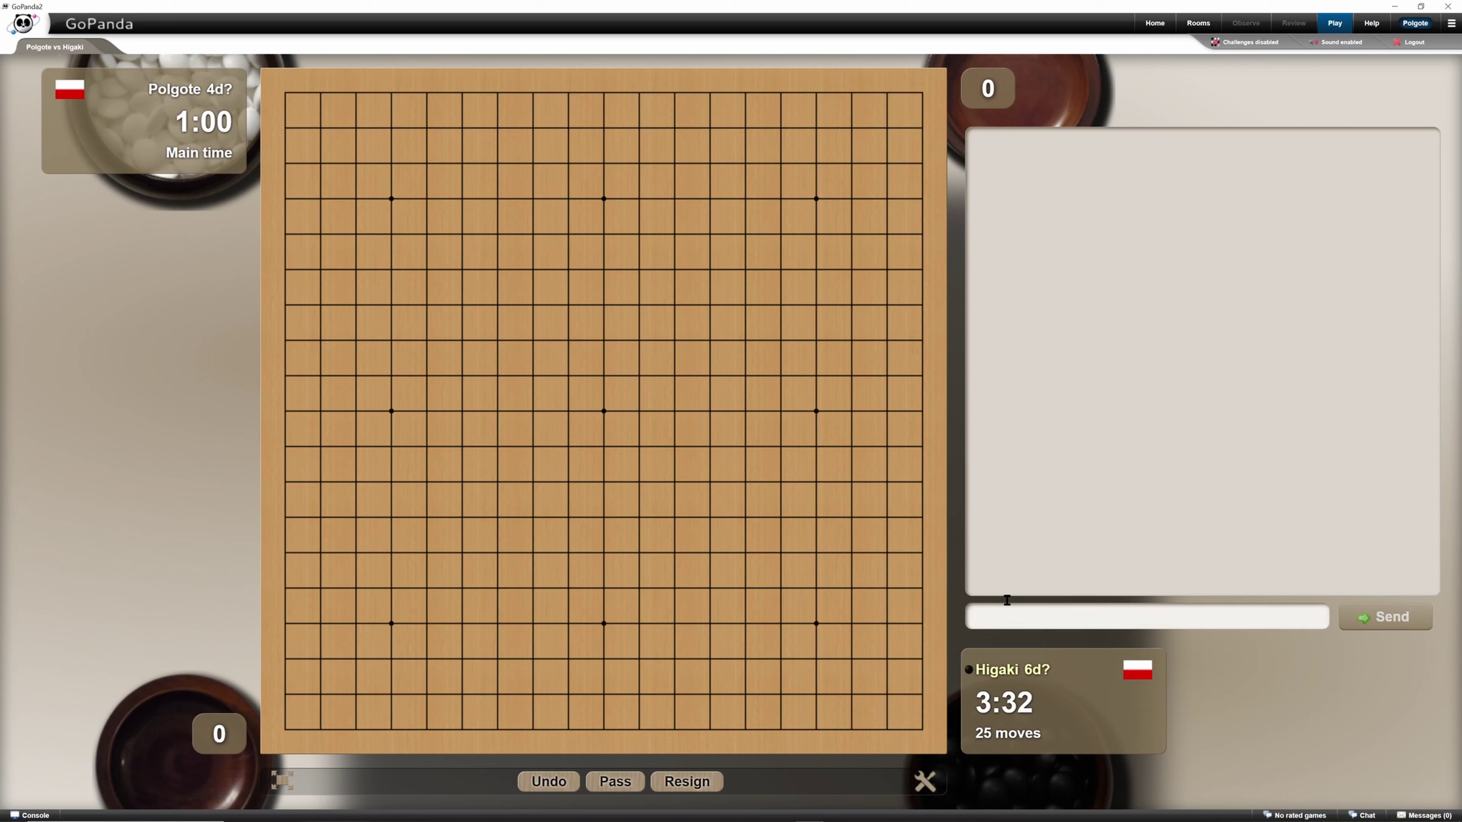
Step: Send the chat message 'zxcasd' to the opponent
click(1046, 607)
text(zxcasd)
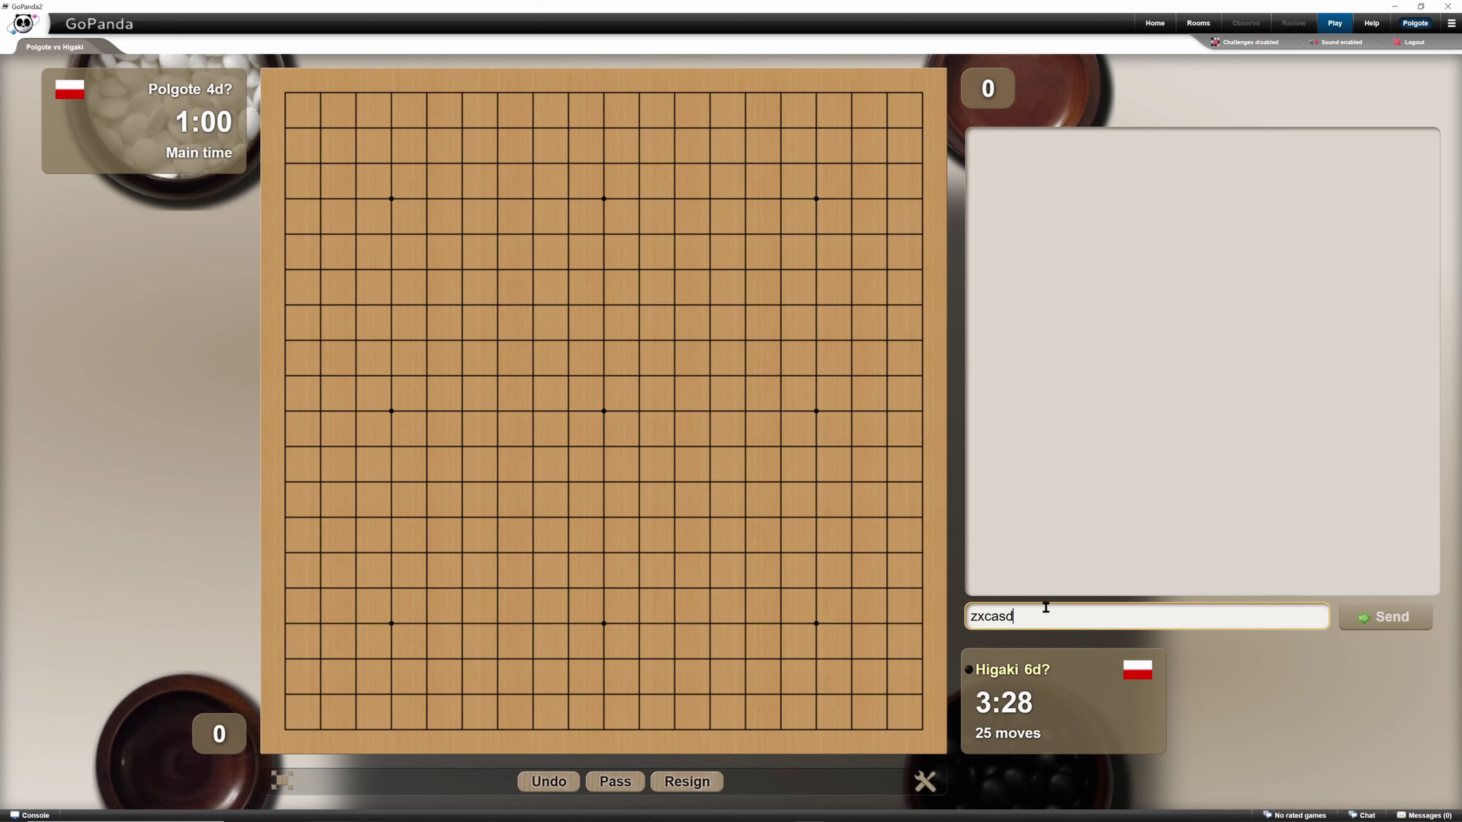
key(Return)
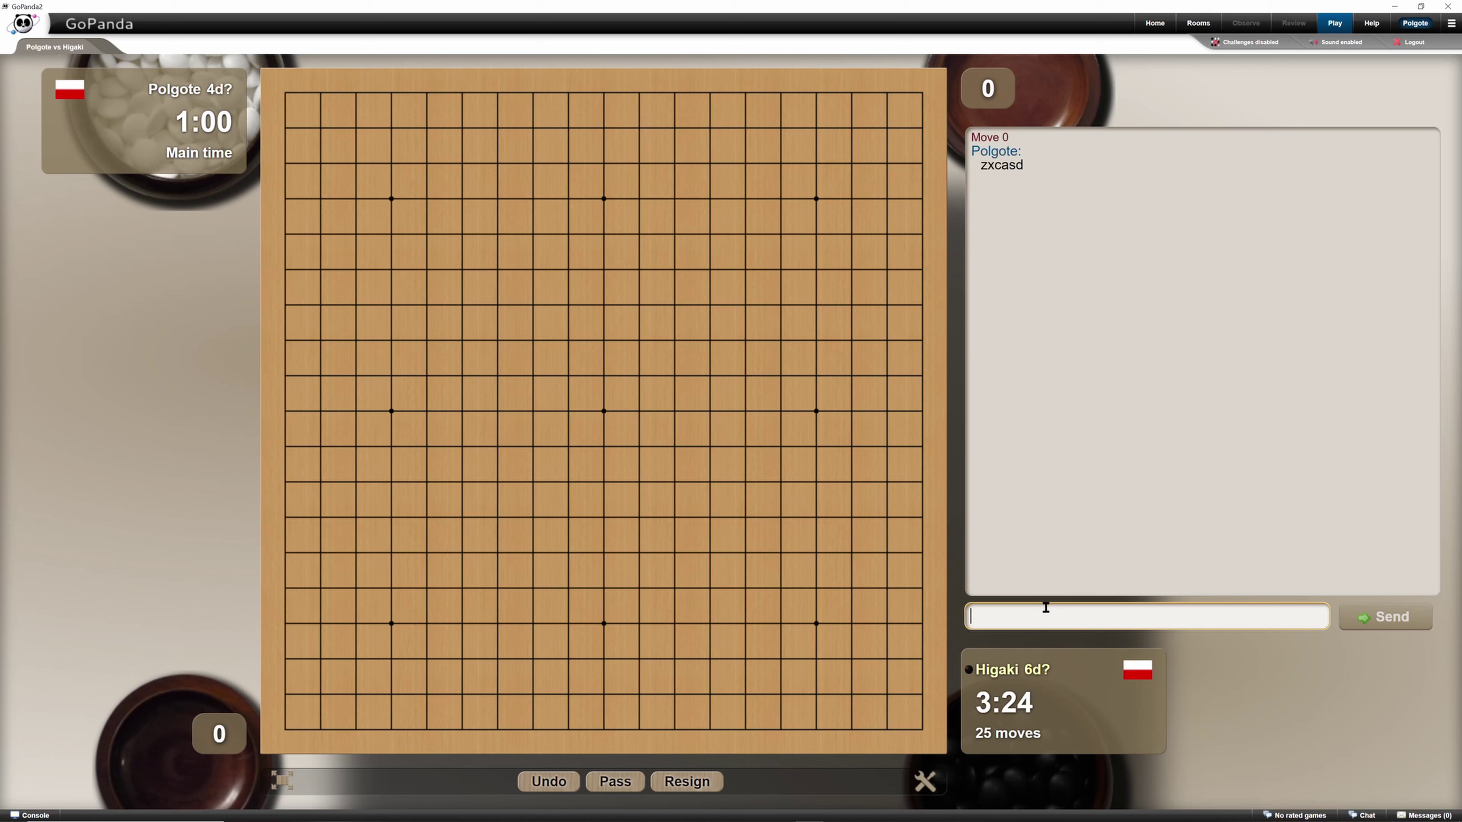